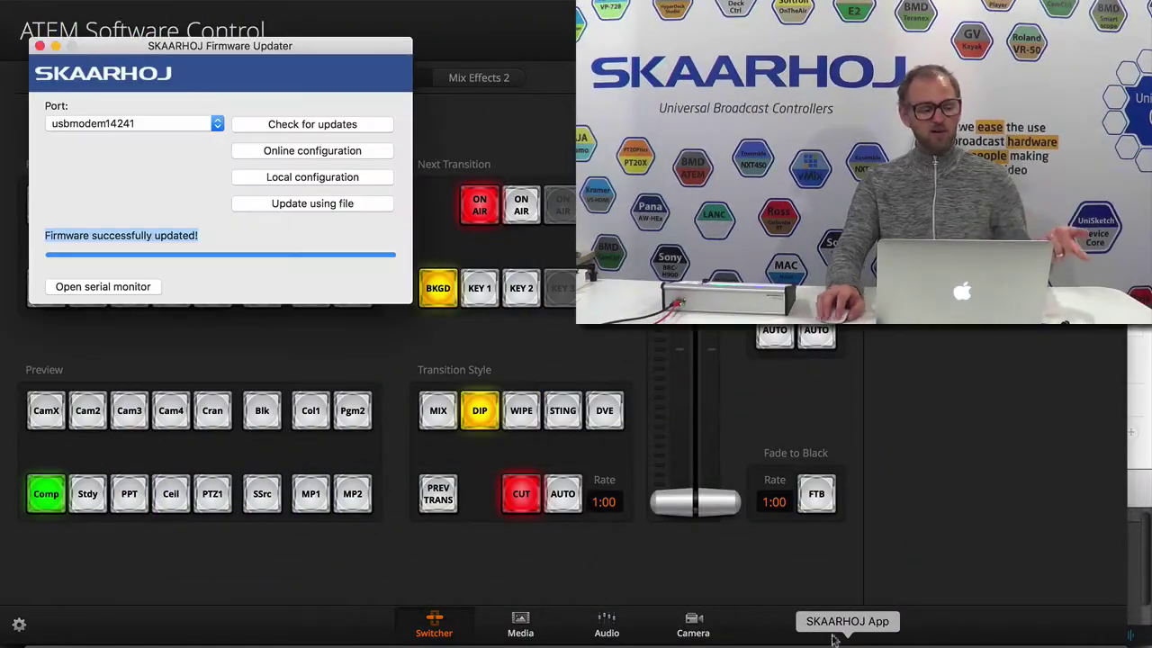
- Open the serial monitor and send the webconfig command to start the controller's configuration web server
left_click(115, 286)
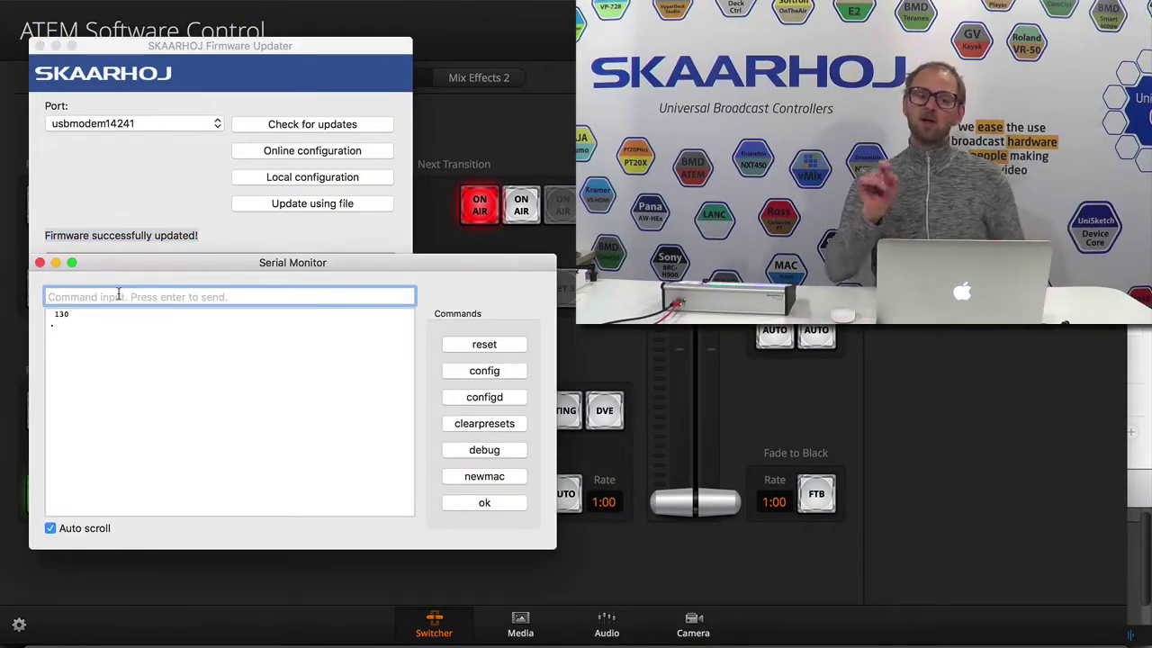
type("we")
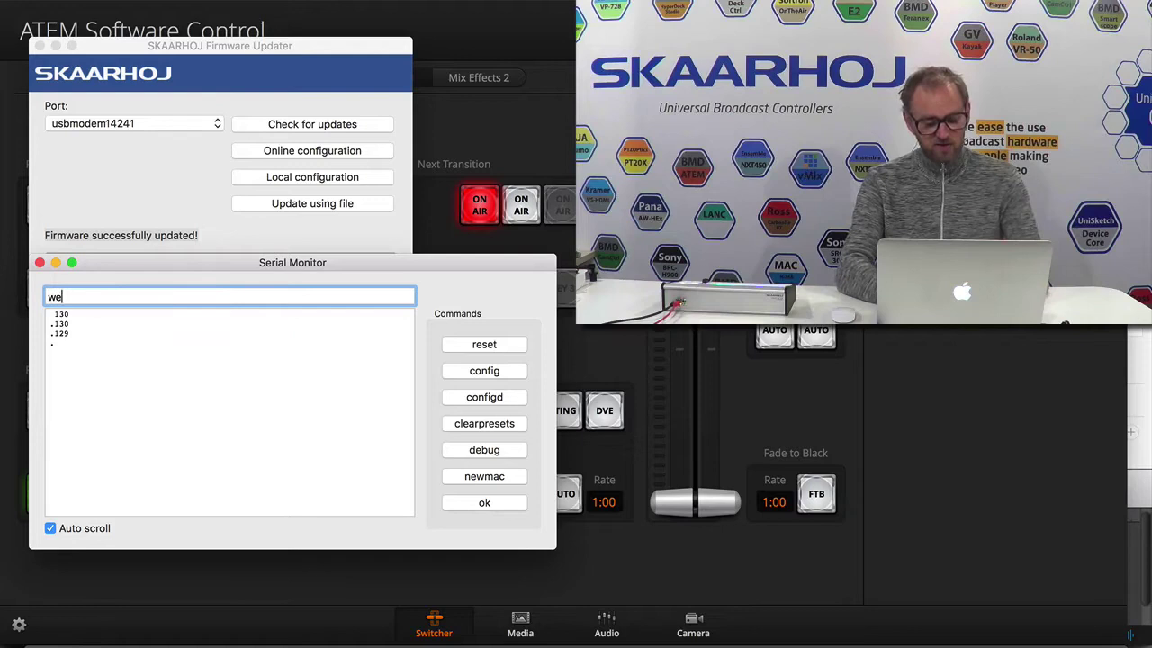
type("bconfig")
key("Return")
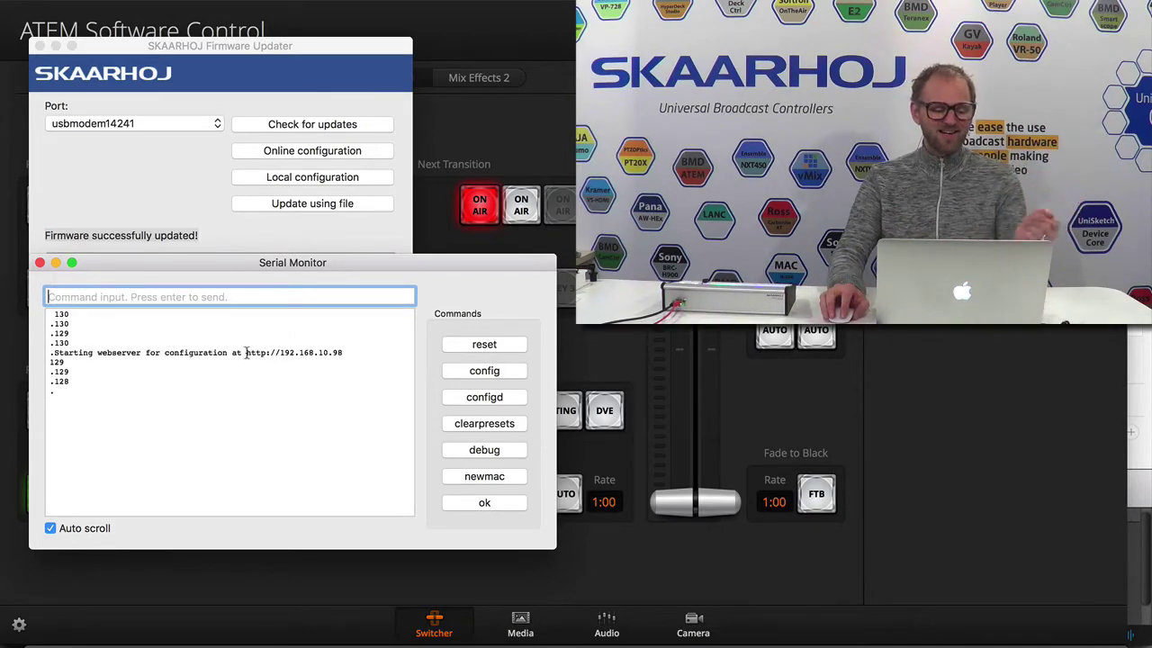
left_click_drag(246, 353, 345, 353)
key("super+c")
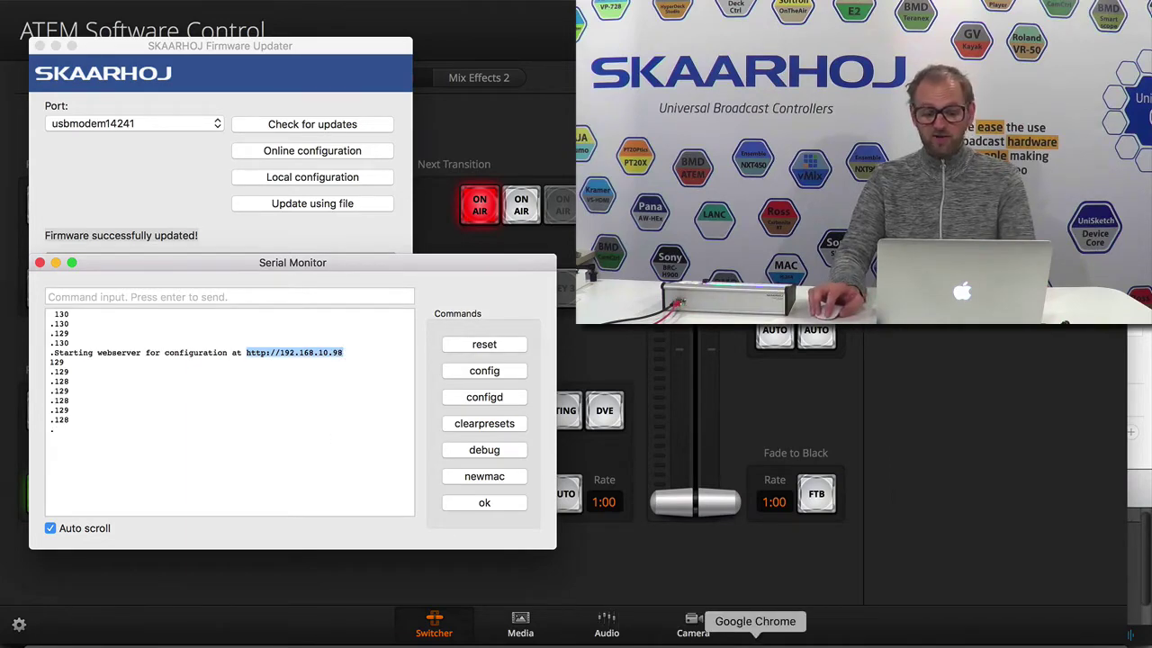
left_click(756, 635)
key("super+l")
key("super+v")
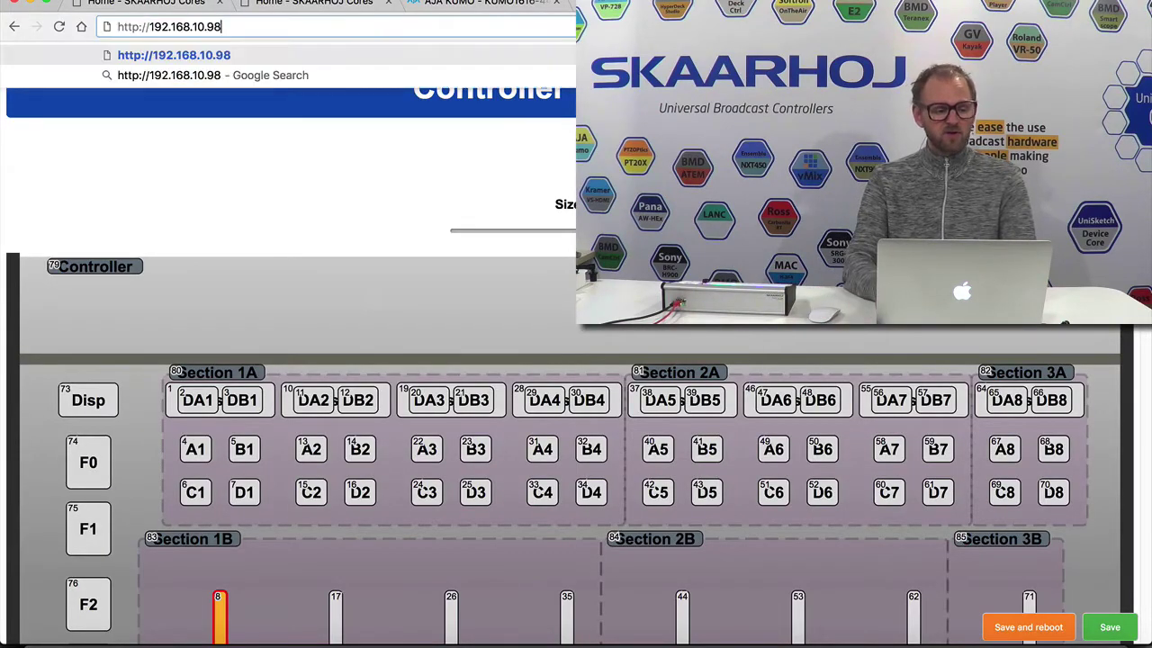
key("Return")
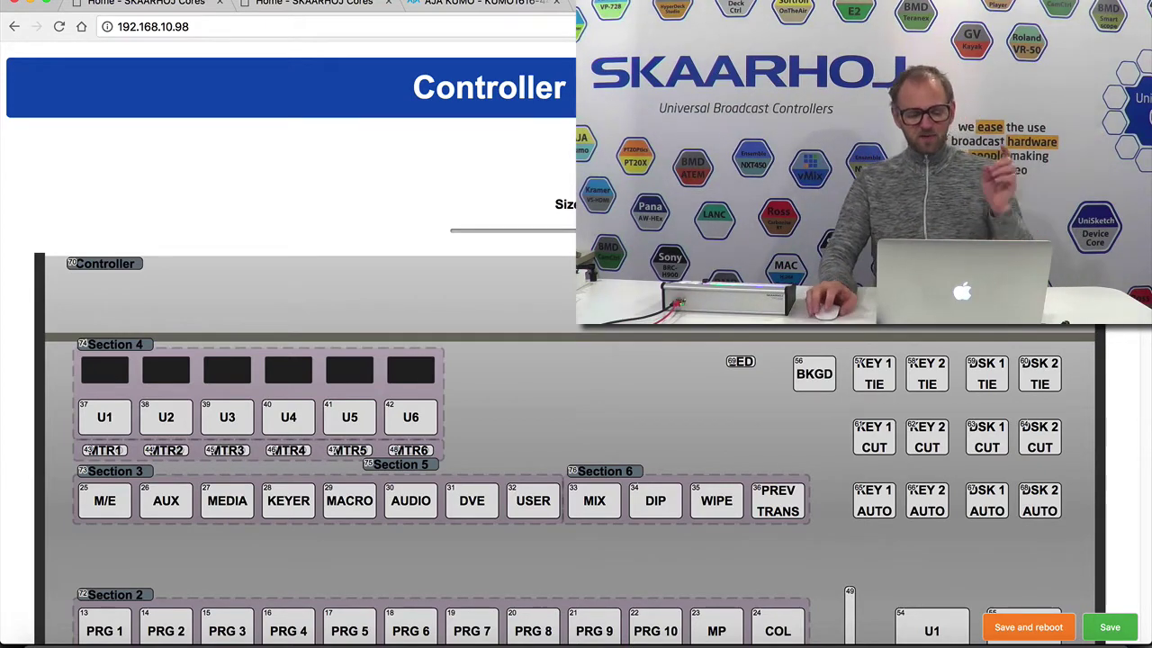
- Open the PRG 1 button's configuration and hide the AUX, MEDIA, KEYER, MACRO, AUDIO and DVE states
scroll(638, 386, "down", 5)
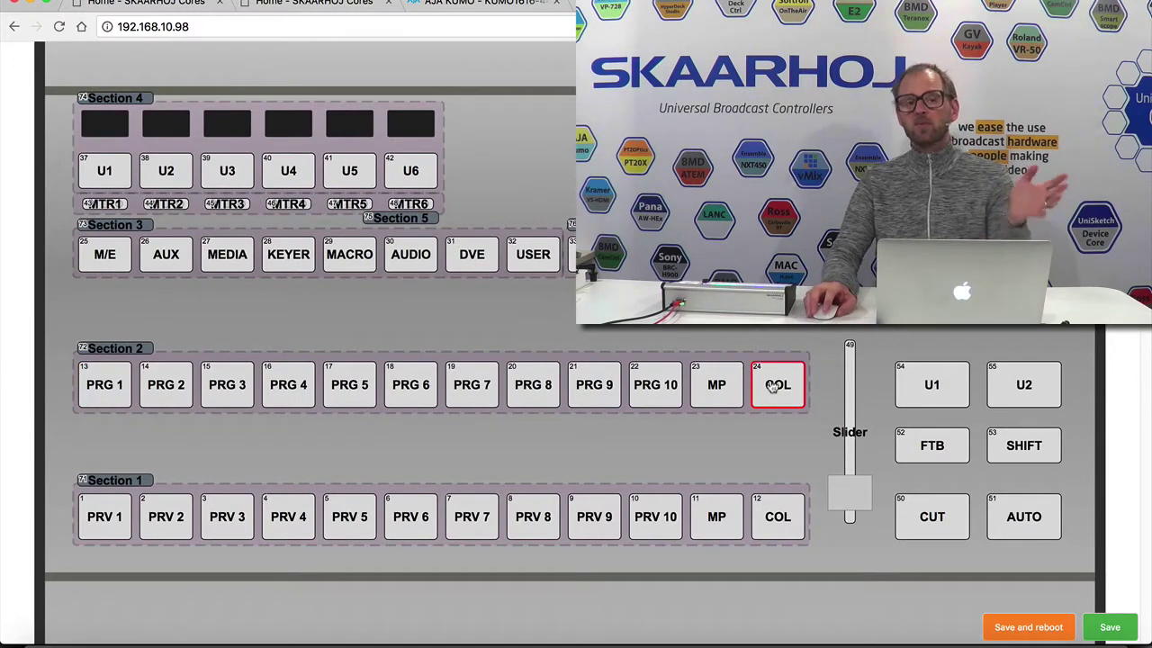
left_click(105, 386)
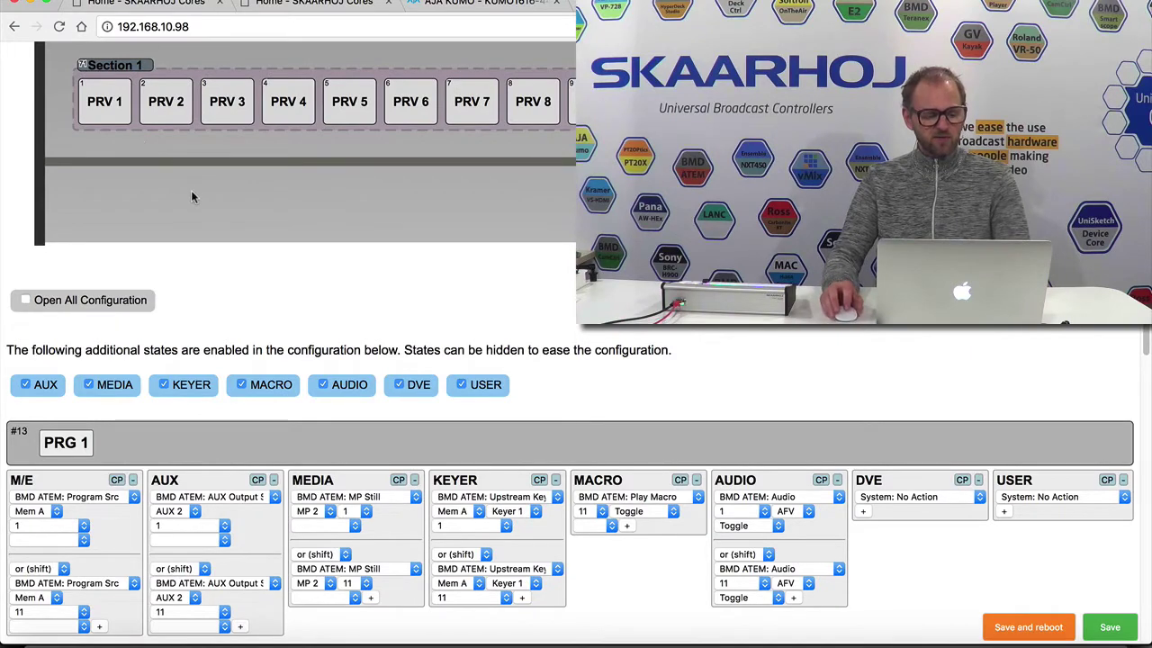
left_click(416, 387)
left_click(347, 392)
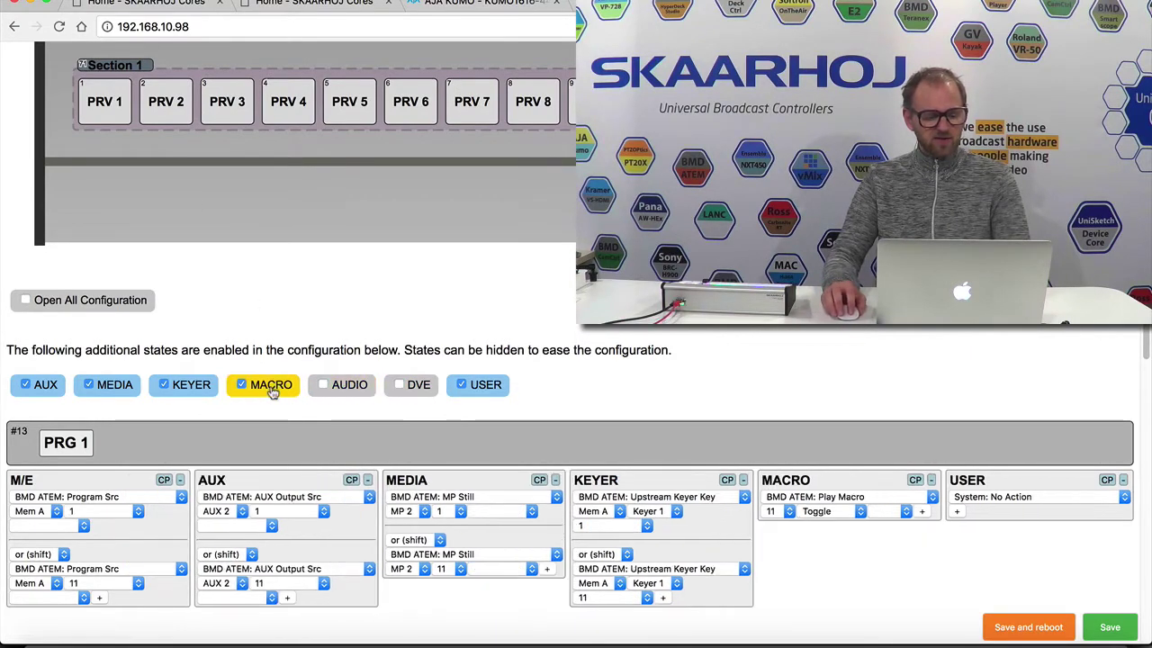
left_click(270, 389)
left_click(190, 390)
left_click(113, 389)
left_click(45, 385)
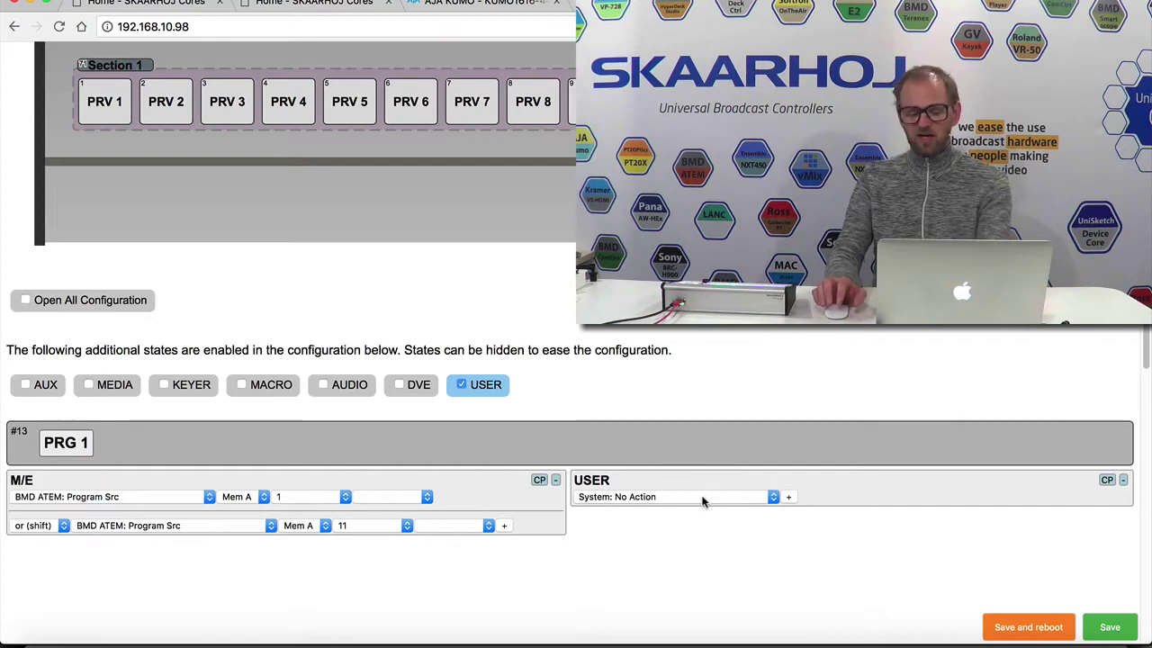
- Set PRG 1's USER action to BMD ATEM: Prv/Prg Src on M/E 2 with source 1
scroll(705, 496, "up", 2)
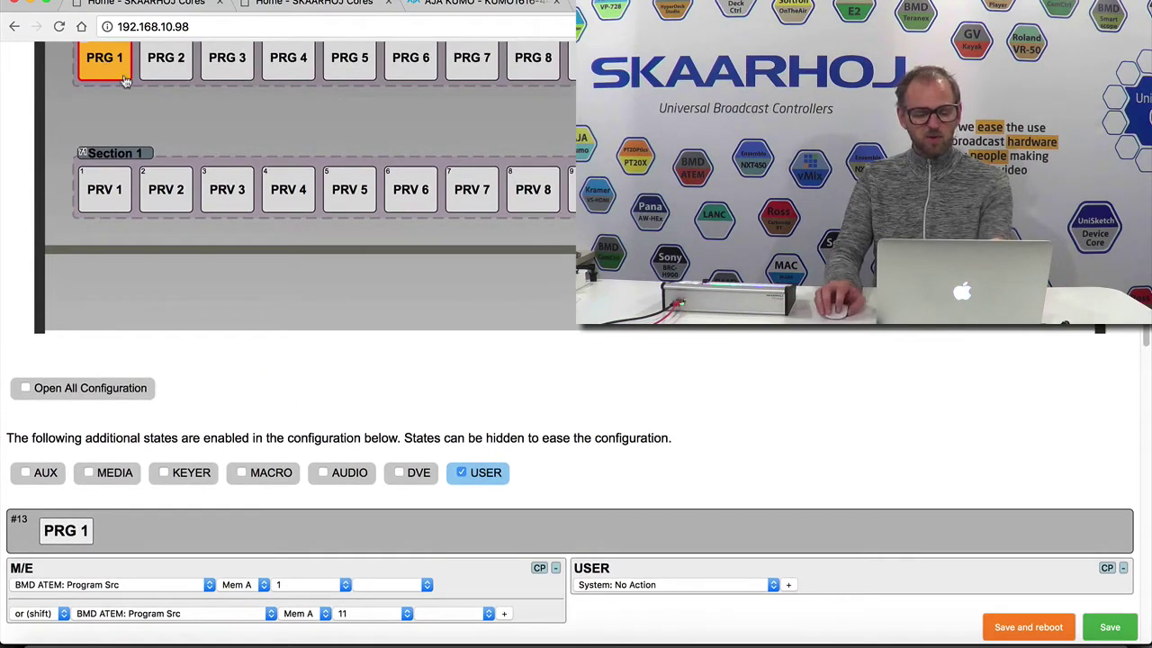
scroll(744, 450, "down", 2)
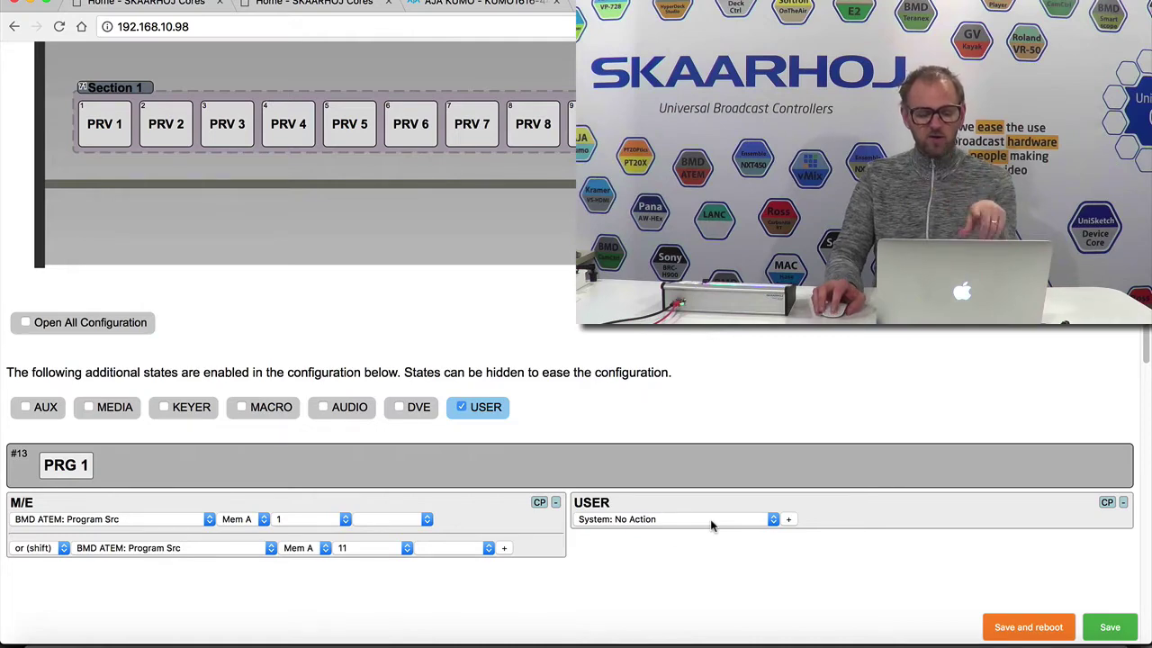
left_click(711, 525)
scroll(695, 270, "up", 10)
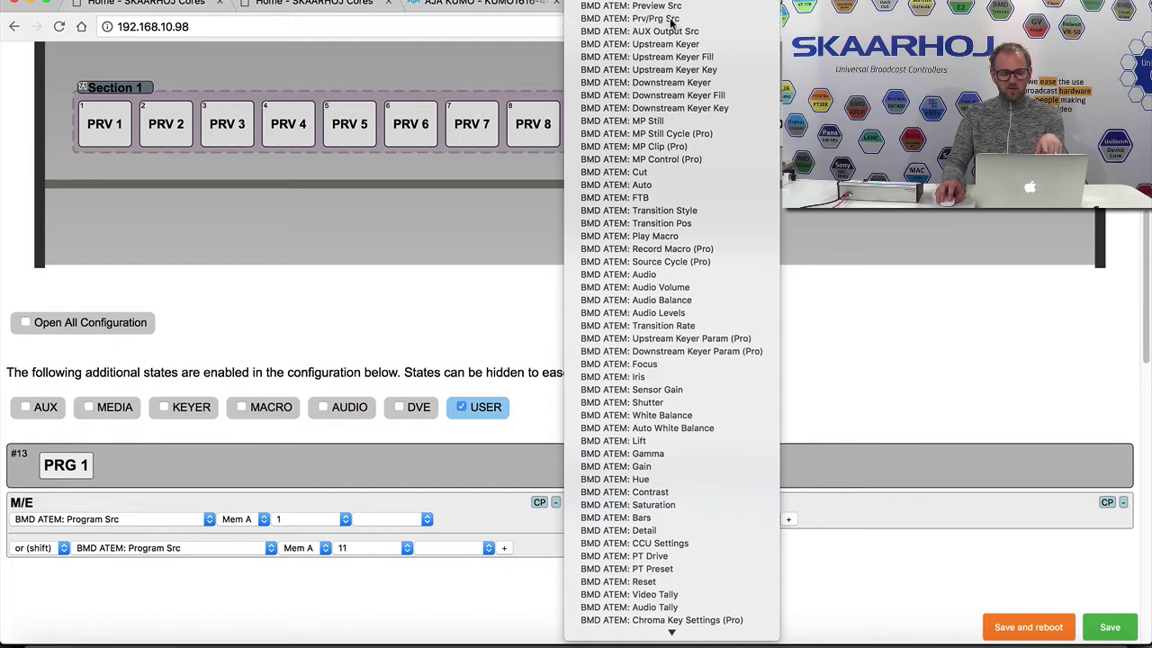
left_click(671, 18)
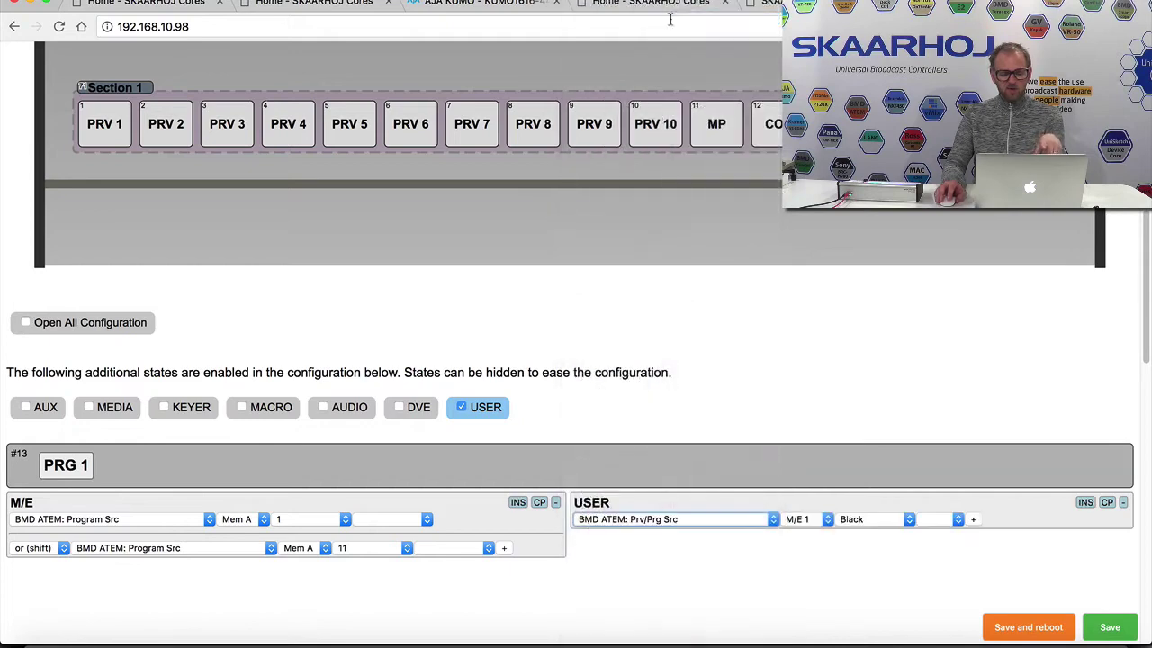
left_click(710, 519)
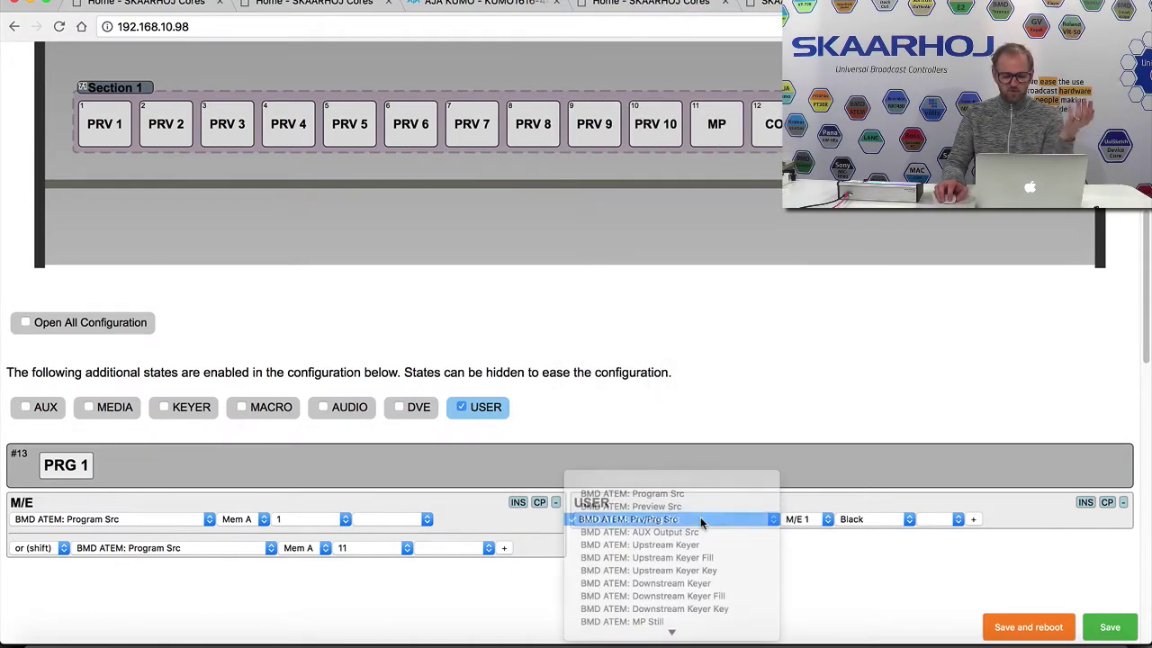
left_click(700, 519)
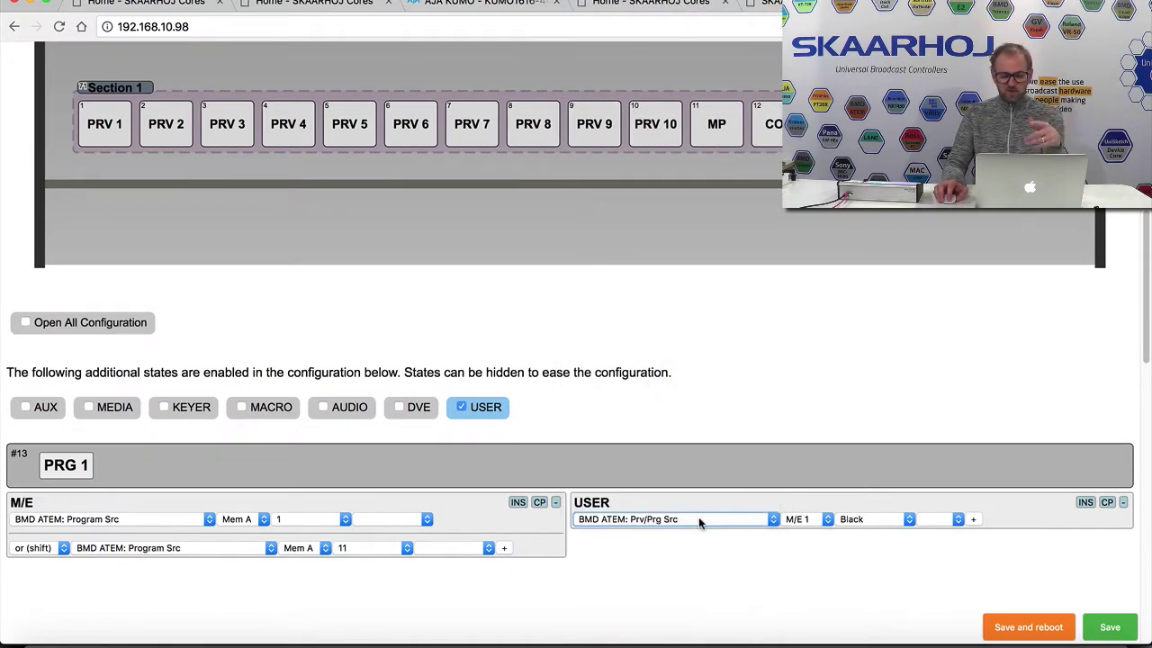
left_click(799, 520)
left_click(809, 533)
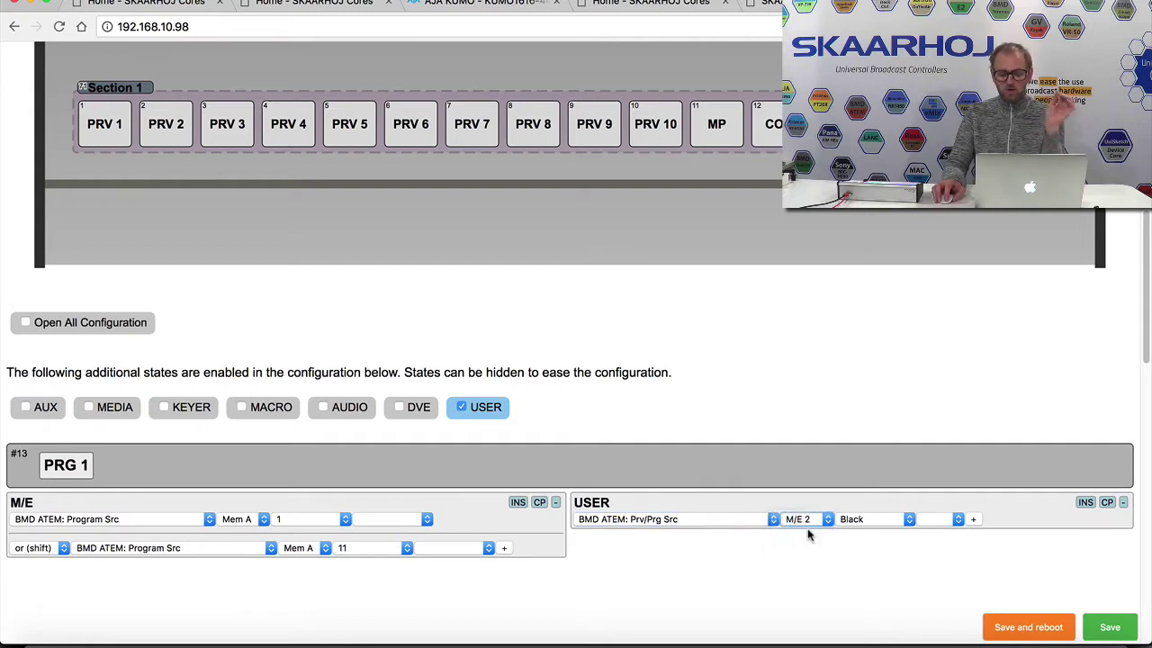
left_click(880, 520)
left_click(877, 531)
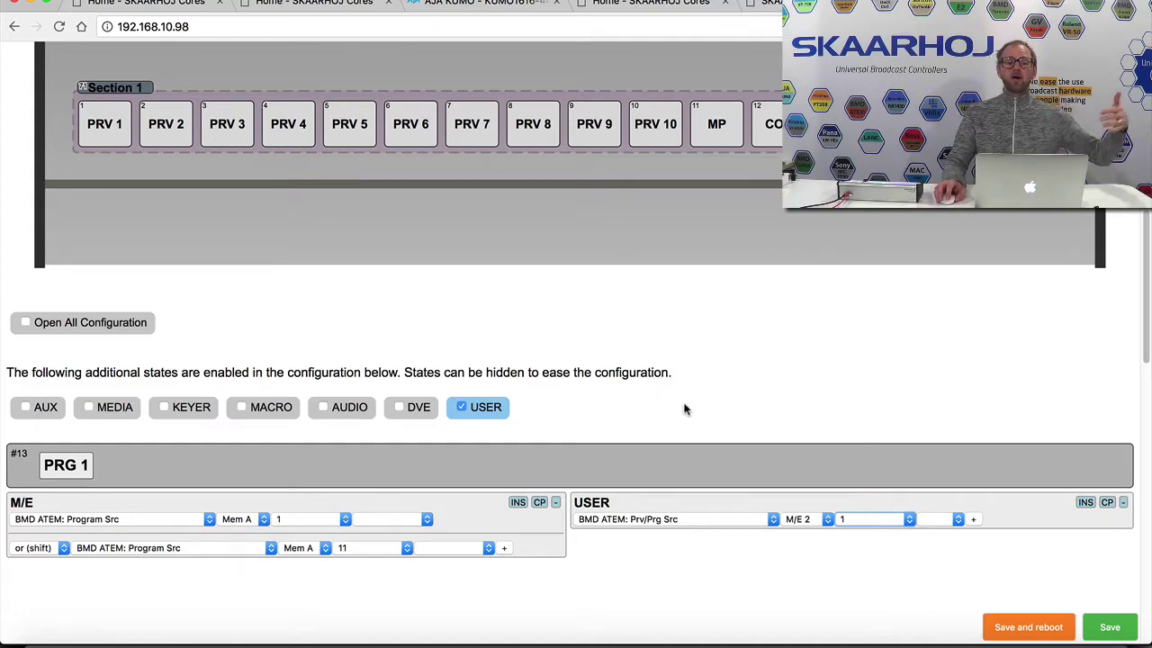
- Add the rest of the program row, PRG 2 through COL, to the button selection for configuration
scroll(684, 402, "up", 3)
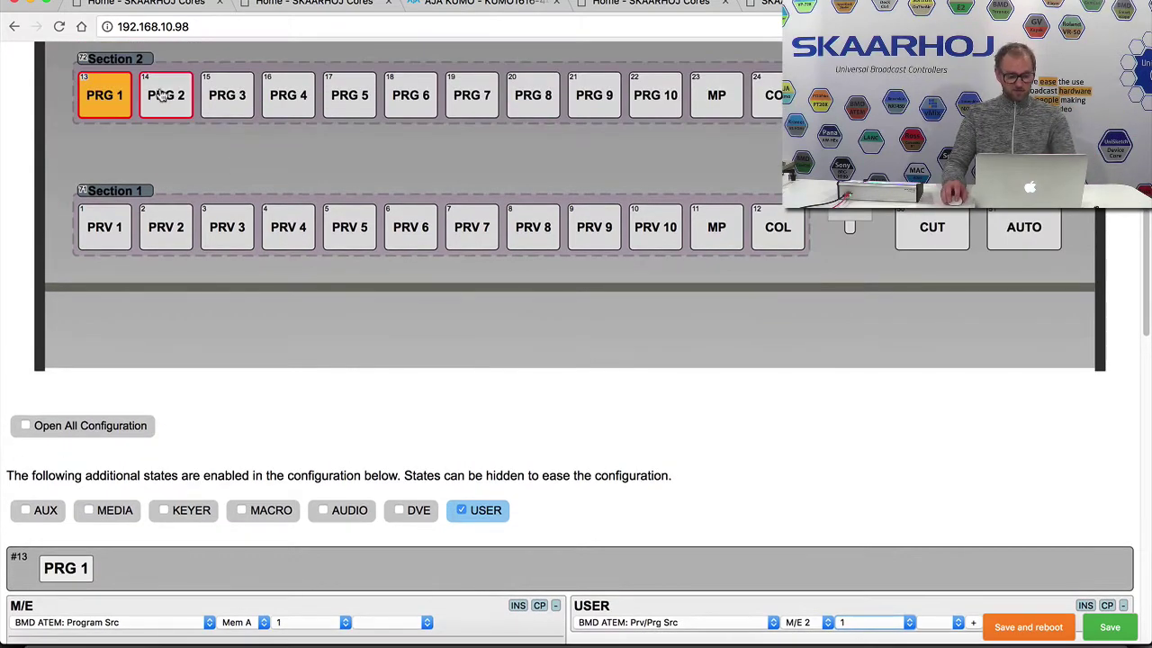
triple_click(158, 96)
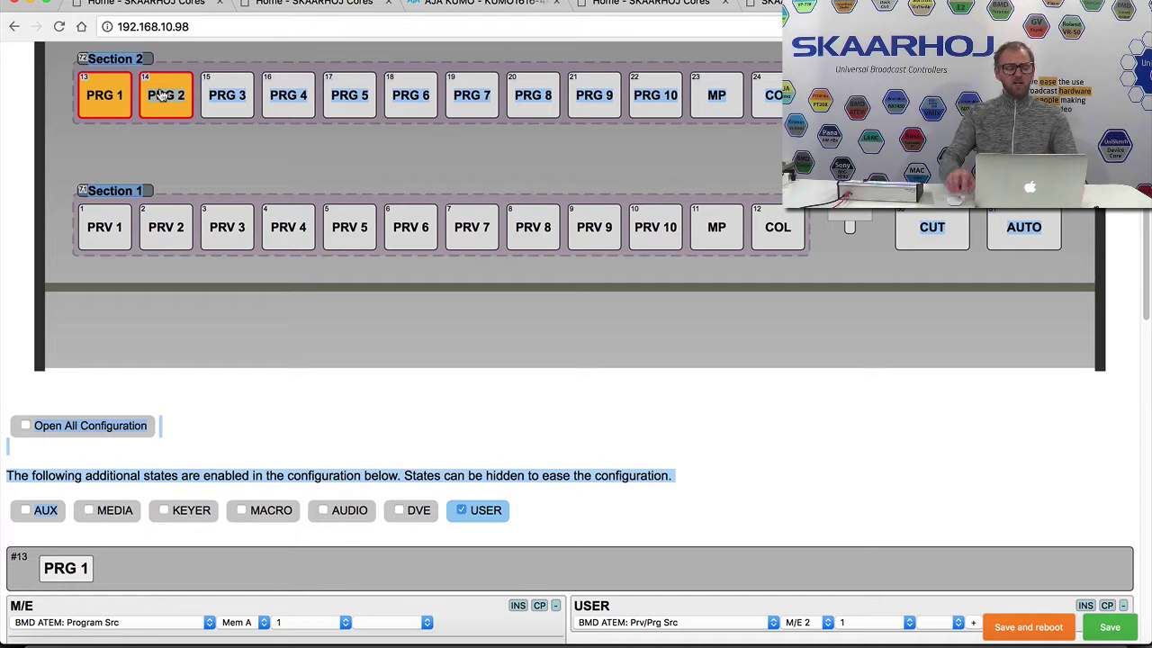
left_click_drag(312, 96, 776, 106)
- Insert the copied Prv/Prg Src action into PRG 2's USER state, set its source to 2, and copy it
scroll(766, 506, "down", 5)
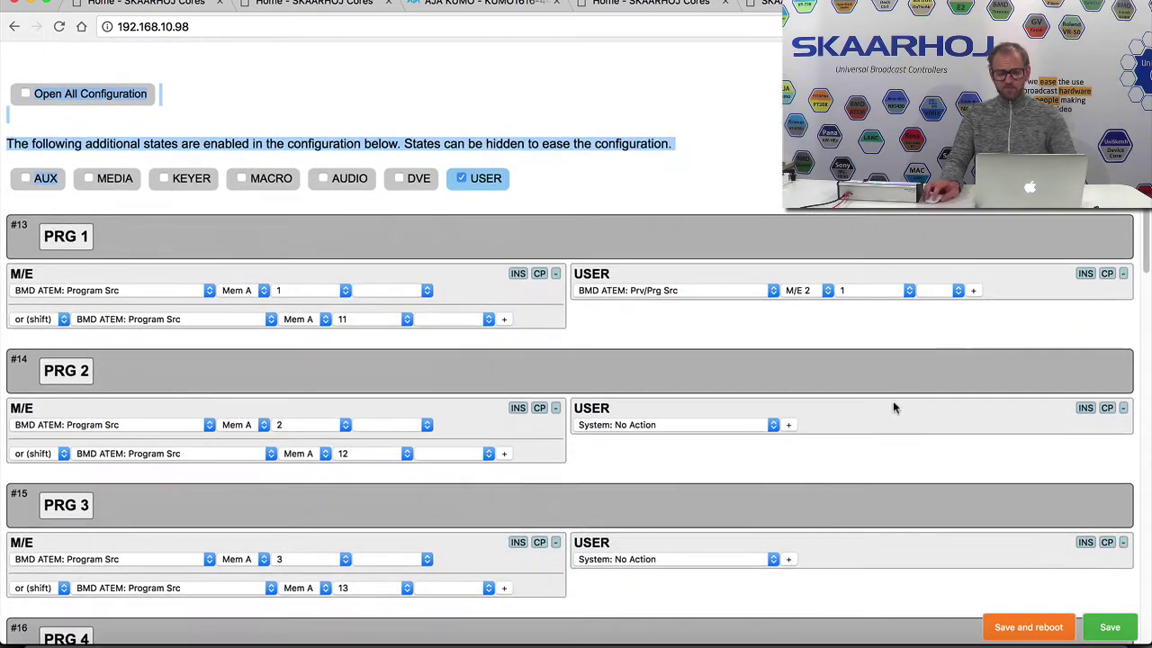
left_click(1086, 409)
left_click(851, 426)
left_click(855, 439)
left_click(1108, 408)
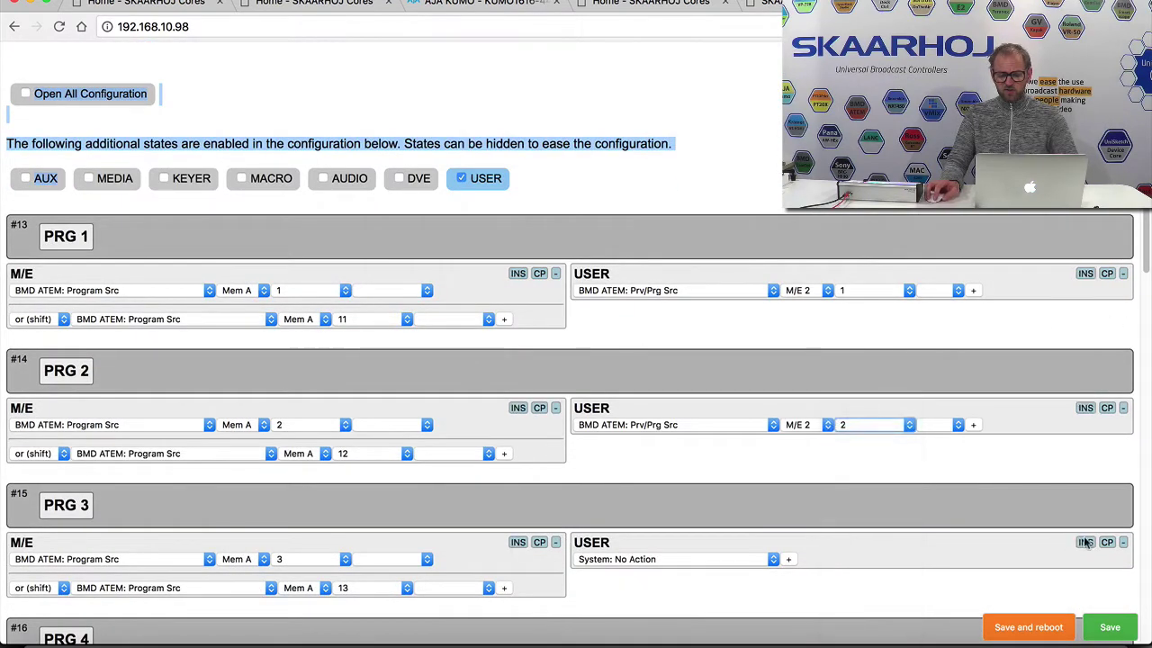
- Insert the copied action into the USER states of PRG 3 and PRG 4, with sources 3 and 4 respectively
left_click(1086, 543)
left_click(869, 560)
left_click(871, 573)
left_click(1107, 542)
scroll(990, 558, "down", 6)
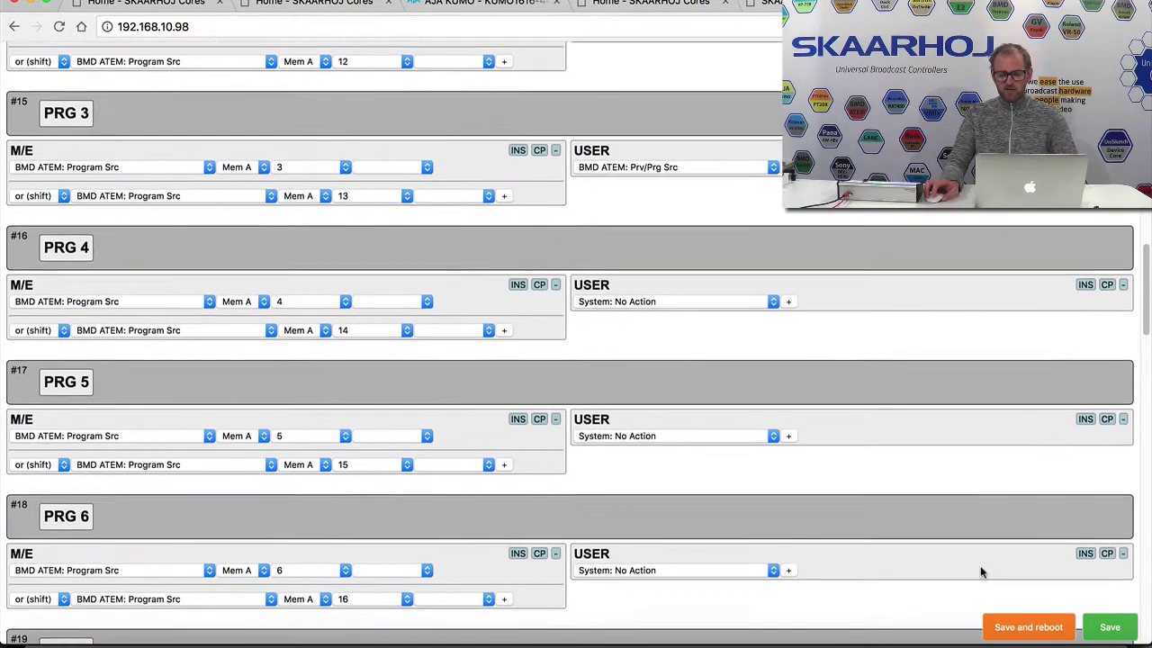
left_click(1086, 281)
left_click(869, 297)
left_click(888, 311)
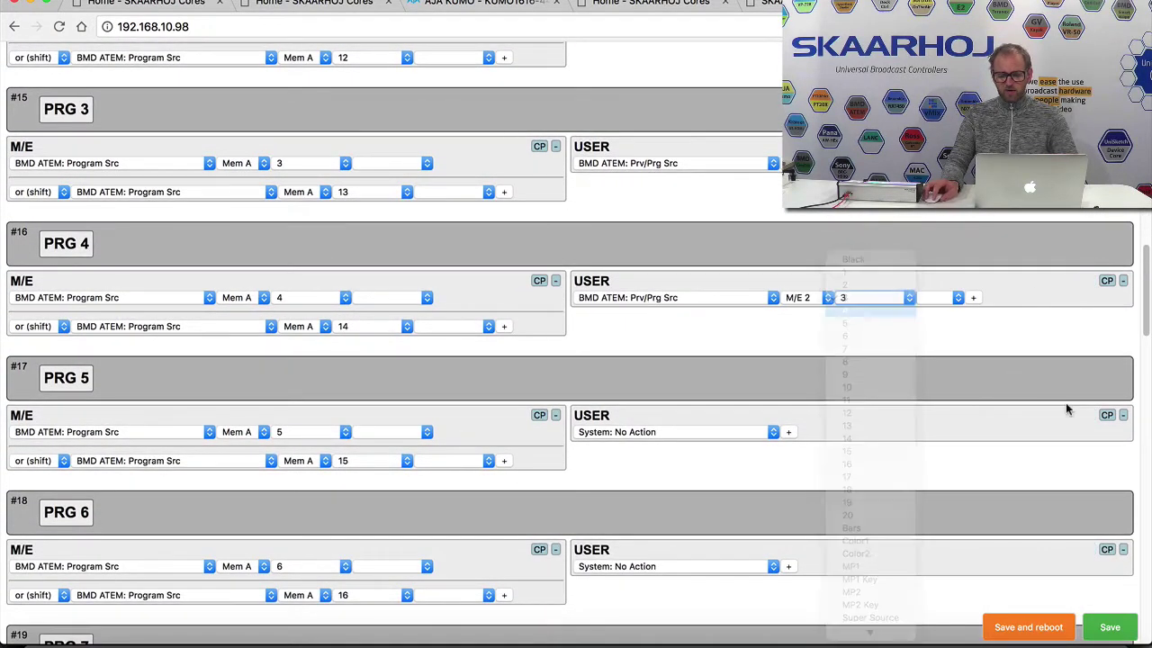
left_click(1108, 280)
- Insert the copied action into the USER states of PRG 5 and PRG 6, with sources 5 and 6 respectively
left_click(1086, 415)
left_click(869, 432)
left_click(889, 448)
left_click(1108, 415)
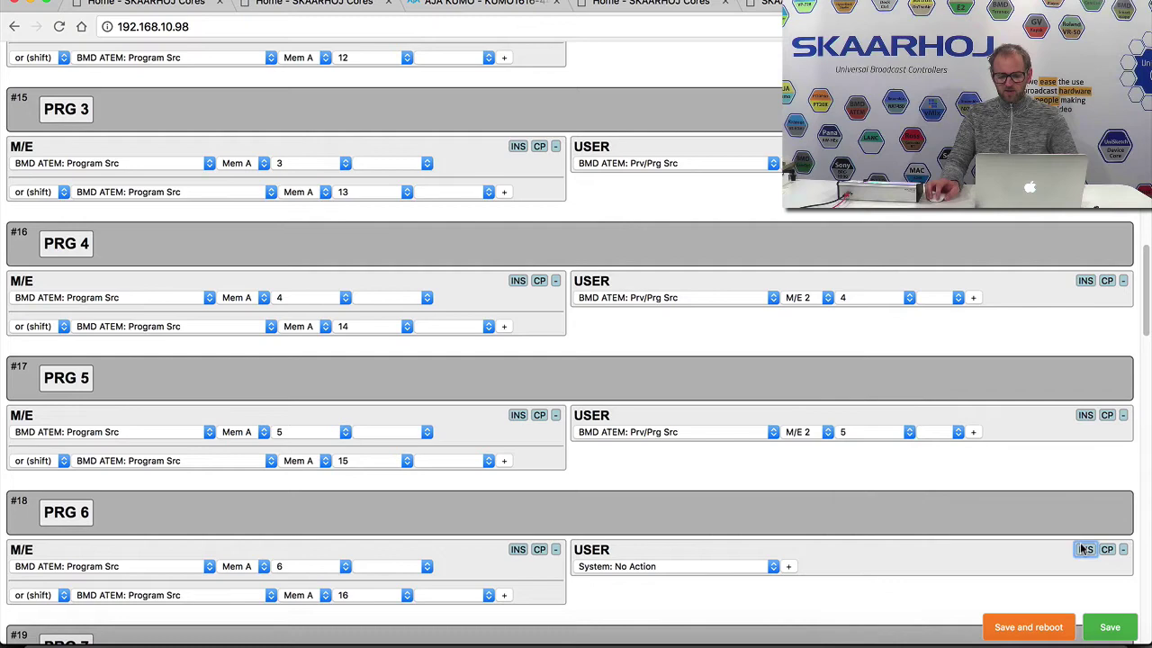
left_click(1086, 549)
left_click(871, 566)
left_click(865, 579)
left_click(1107, 549)
- Insert the copied action into the USER states of PRG 7 and PRG 8, with sources 7 and 8 respectively
scroll(990, 540, "down", 6)
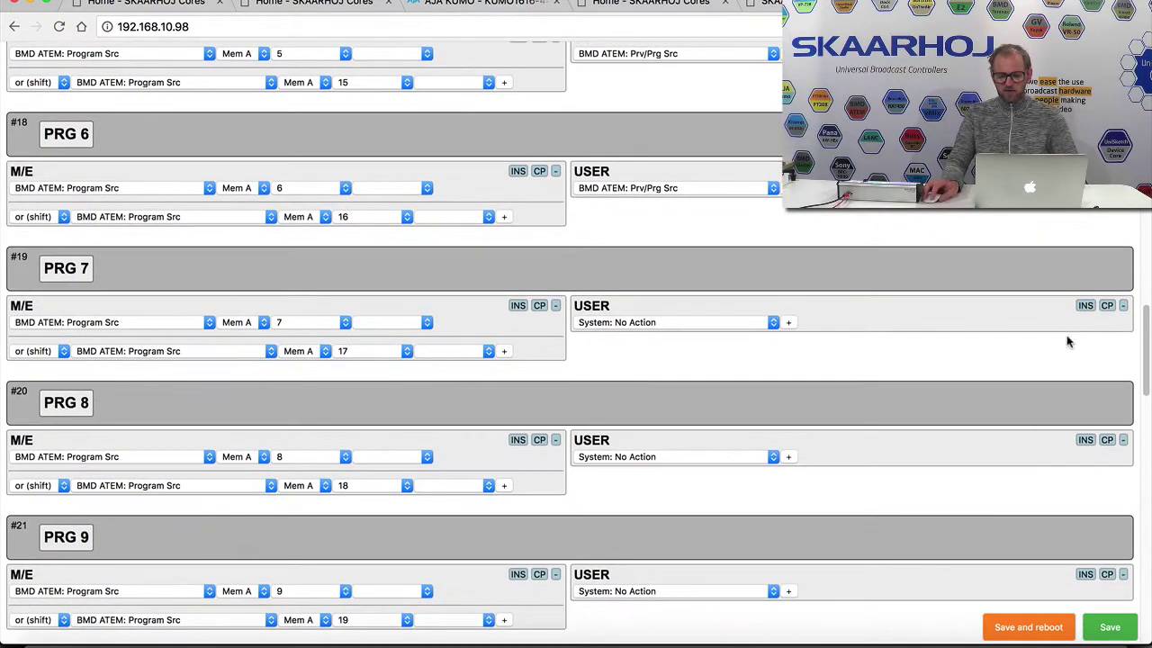
left_click(1086, 306)
left_click(869, 322)
left_click(846, 335)
left_click(1108, 306)
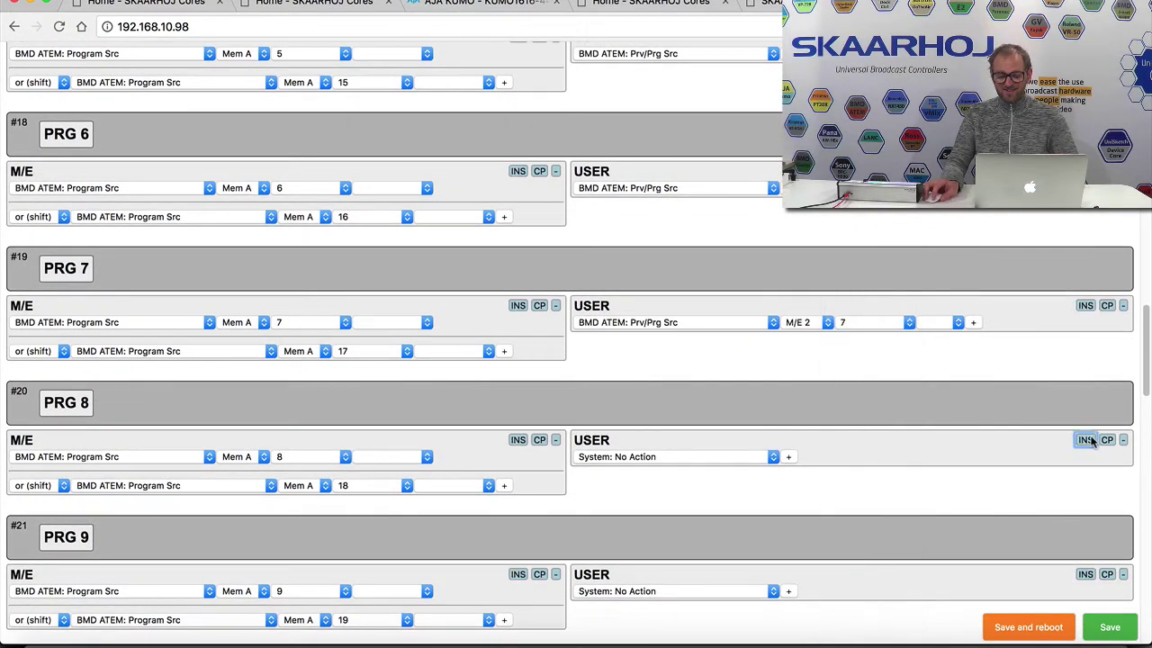
left_click(1085, 441)
left_click(856, 457)
left_click(856, 471)
left_click(1107, 440)
- Insert the copied action into the USER states of PRG 9 and PRG 10, with sources 9 and 10 respectively
scroll(1049, 358, "down", 3)
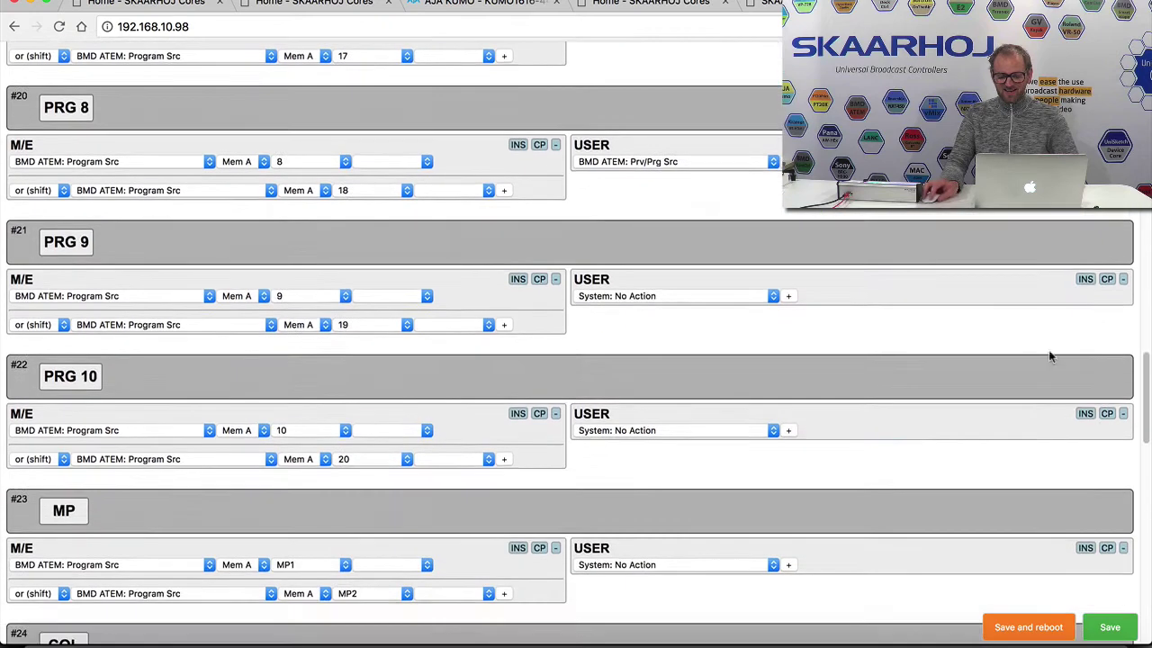
left_click(1086, 279)
left_click(851, 296)
left_click(856, 311)
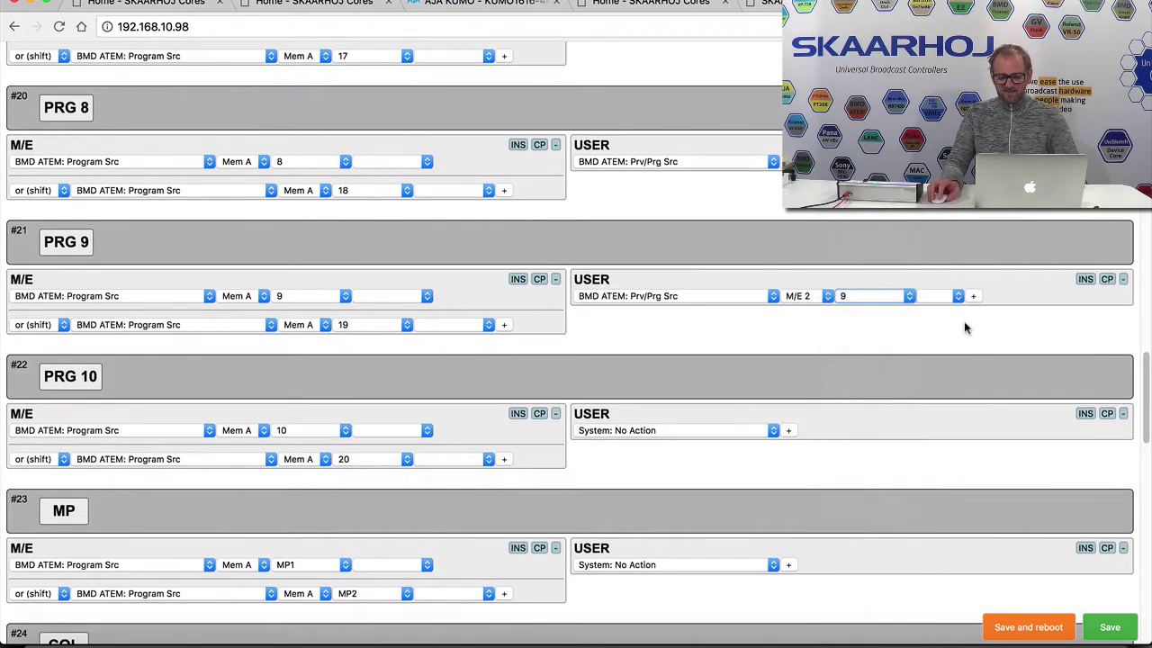
left_click(1086, 413)
left_click(856, 430)
left_click(856, 444)
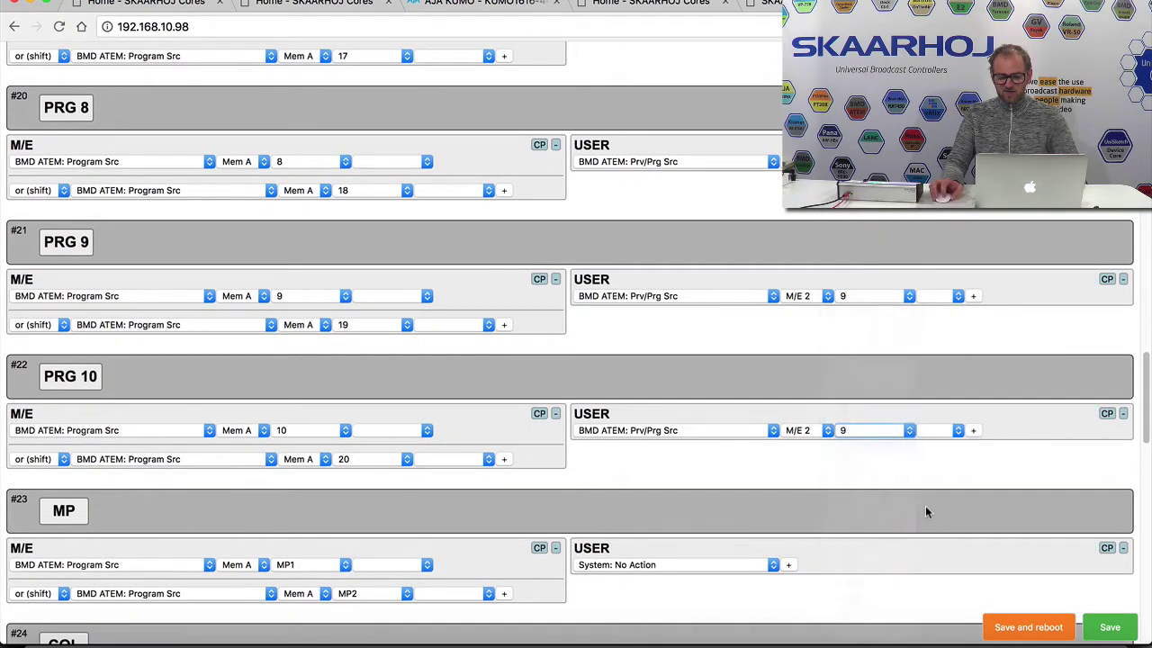
- Insert the copied action into the USER states of MP and COL, with sources MP1 and Color1 respectively
scroll(927, 506, "down", 3)
scroll(929, 502, "down", 2)
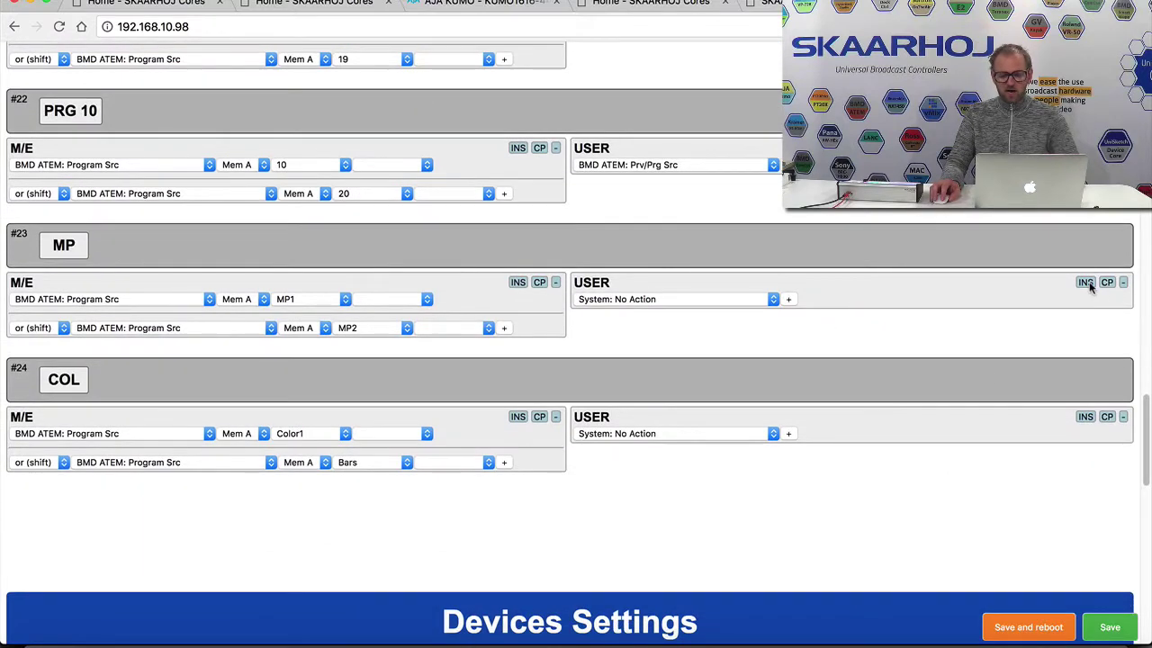
left_click(1086, 282)
left_click(885, 300)
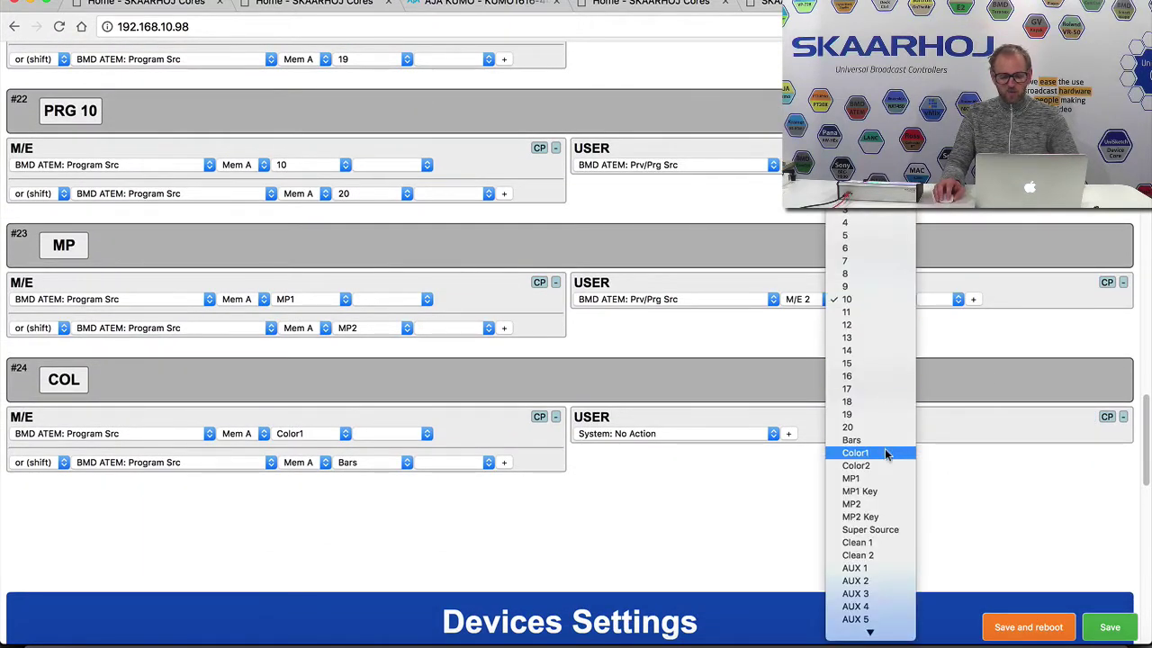
left_click(882, 480)
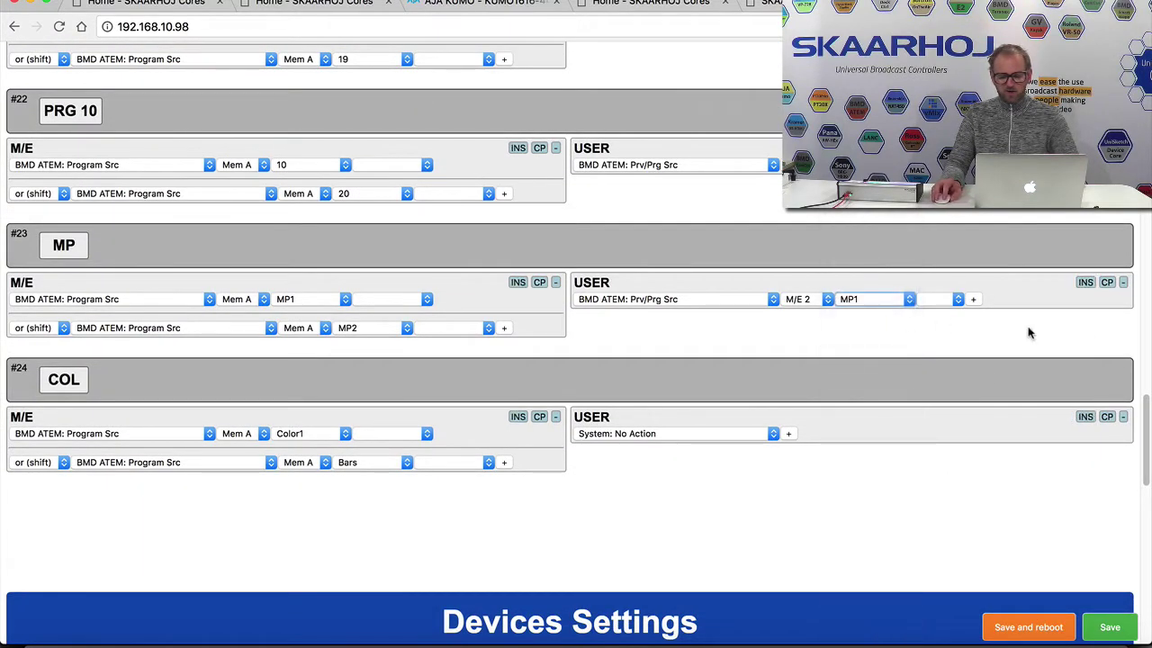
left_click(1086, 417)
left_click(887, 433)
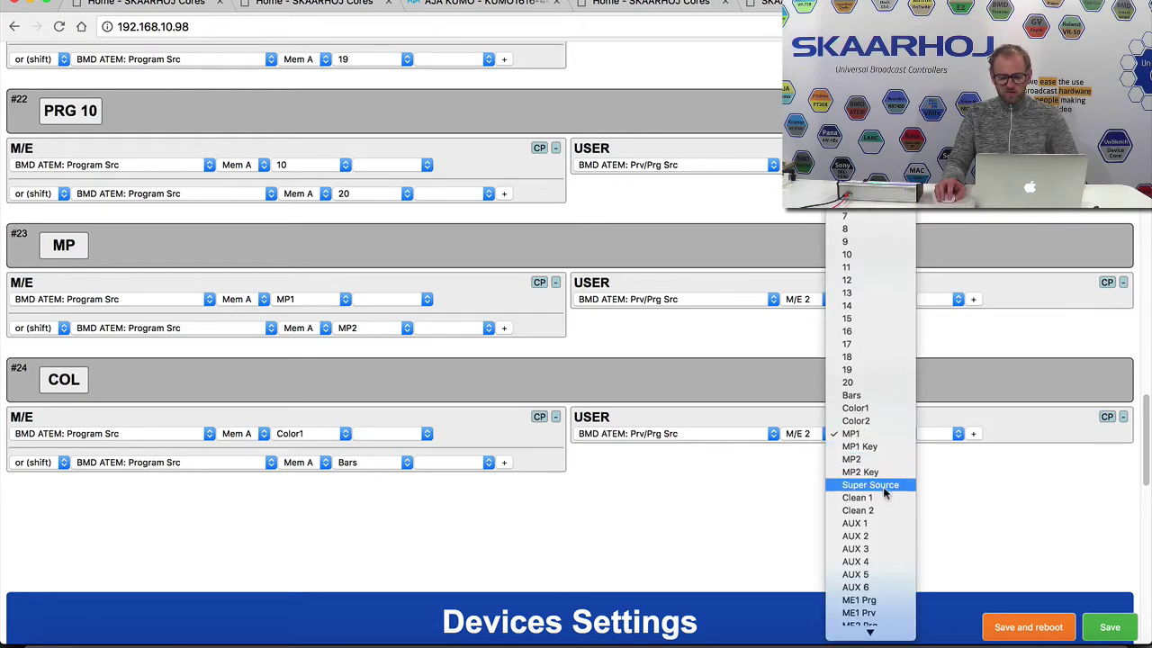
left_click(882, 409)
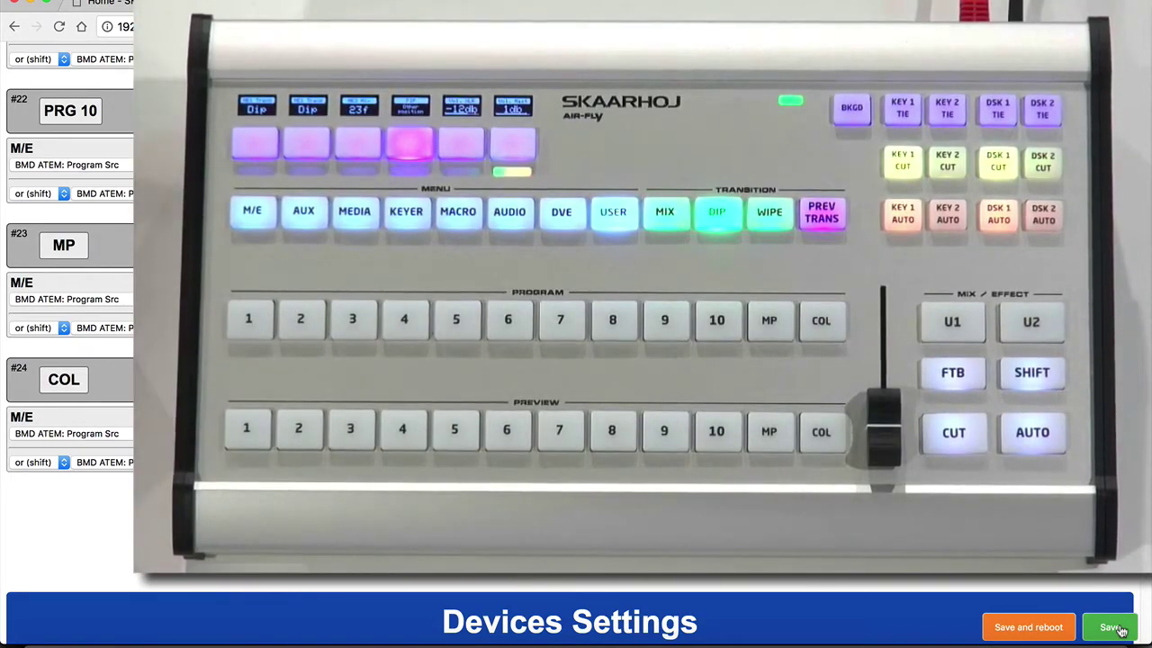
- Save the controller configuration and show Mix Effects 2 in ATEM Software Control
left_click(1111, 628)
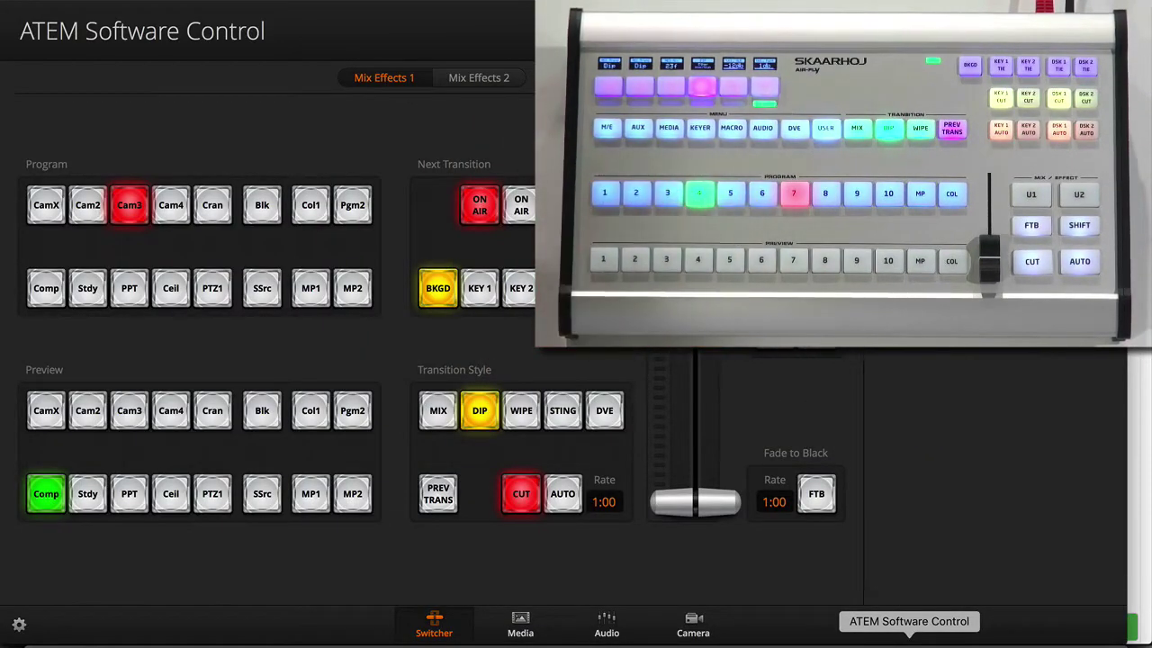
left_click(478, 79)
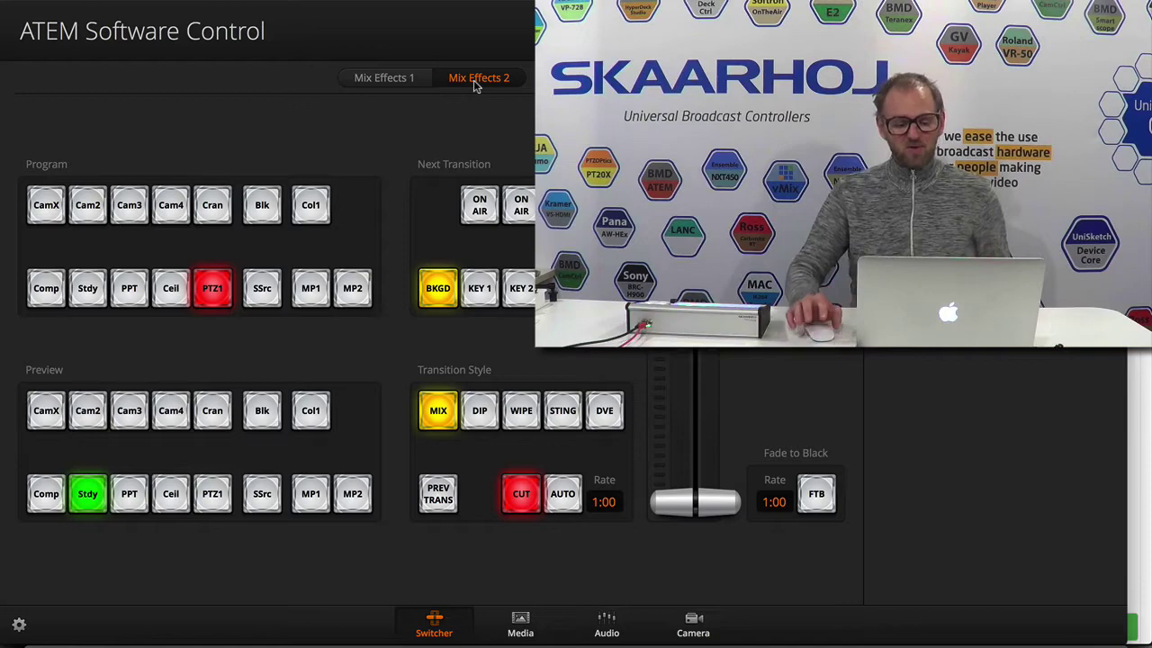
- Return to the controller page in Chrome and set PRV 1's USER action to BMD ATEM: MP Still, MP 1, still 5
left_click(759, 635)
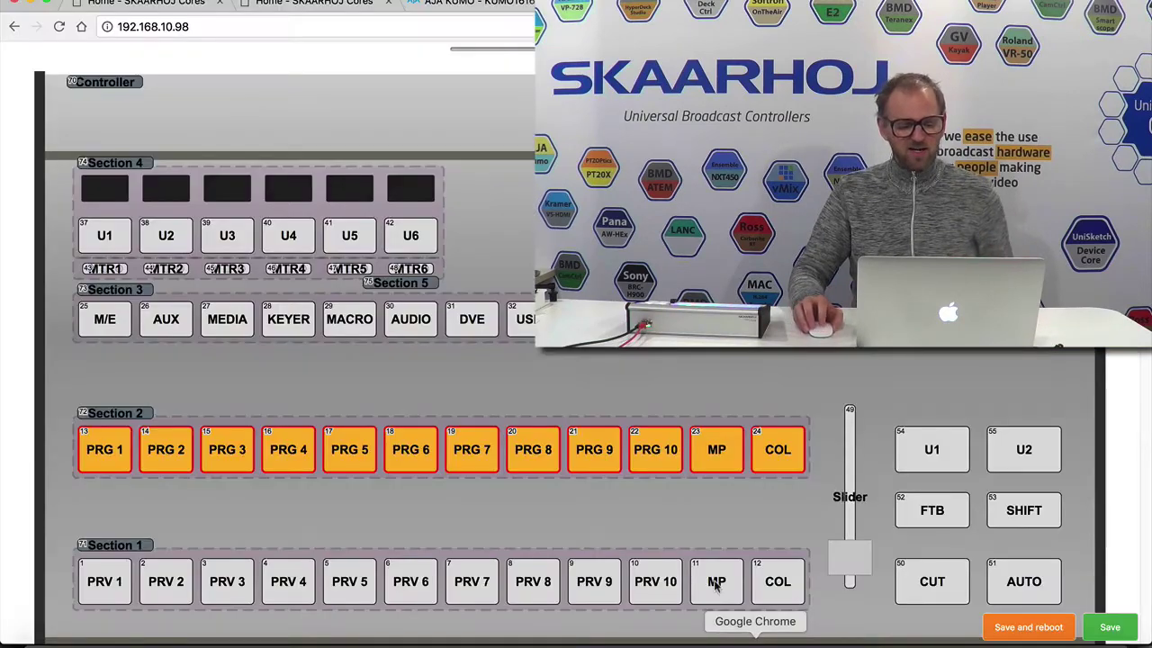
scroll(531, 477, "down", 5)
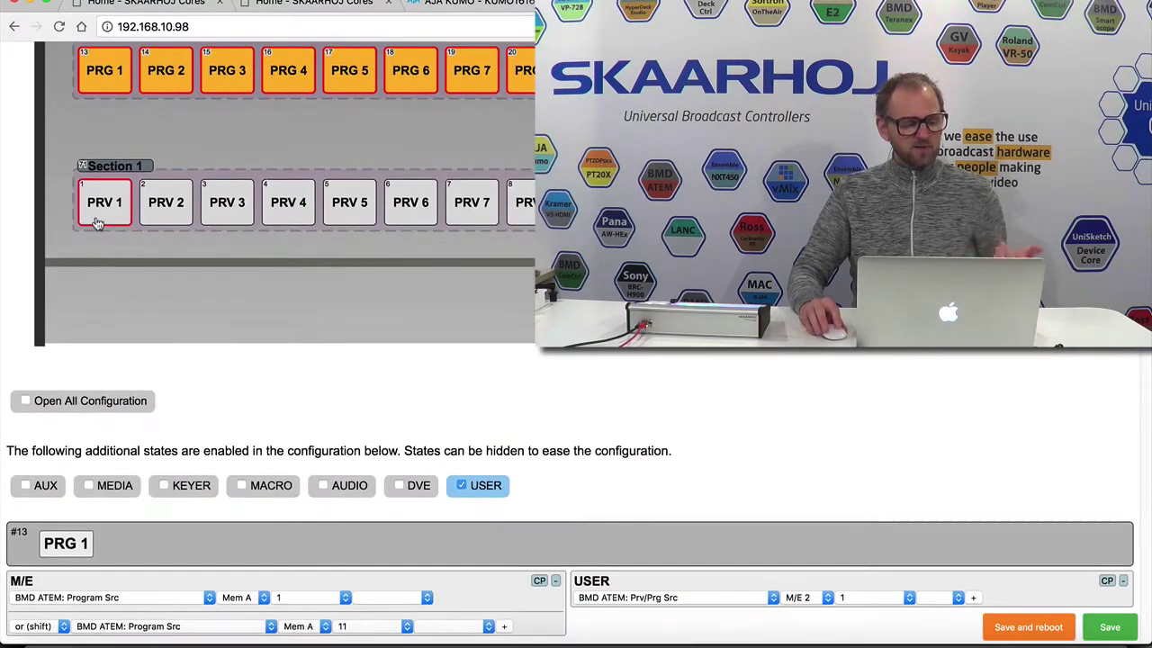
left_click(105, 200)
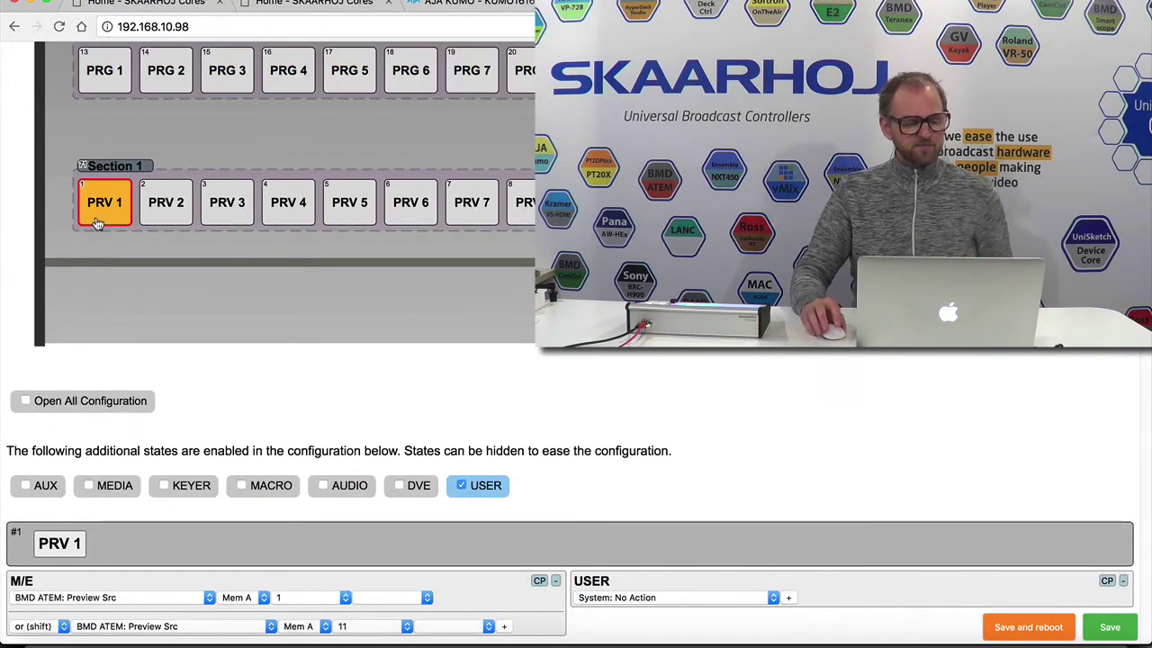
scroll(595, 446, "down", 5)
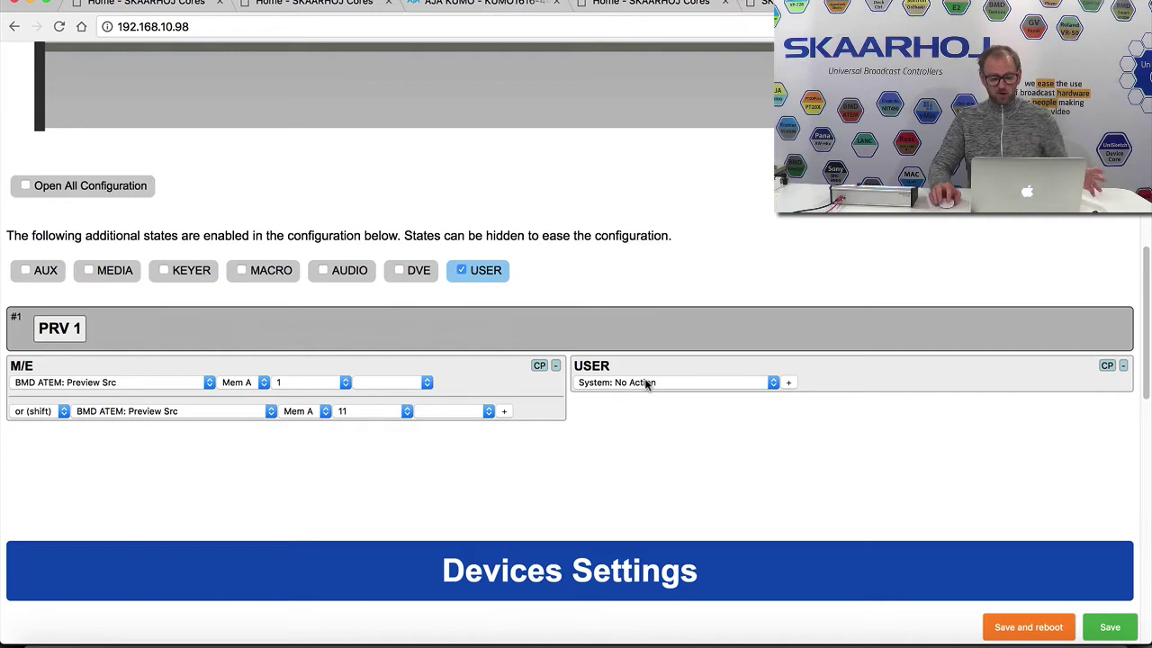
left_click(646, 382)
scroll(693, 153, "up", 10)
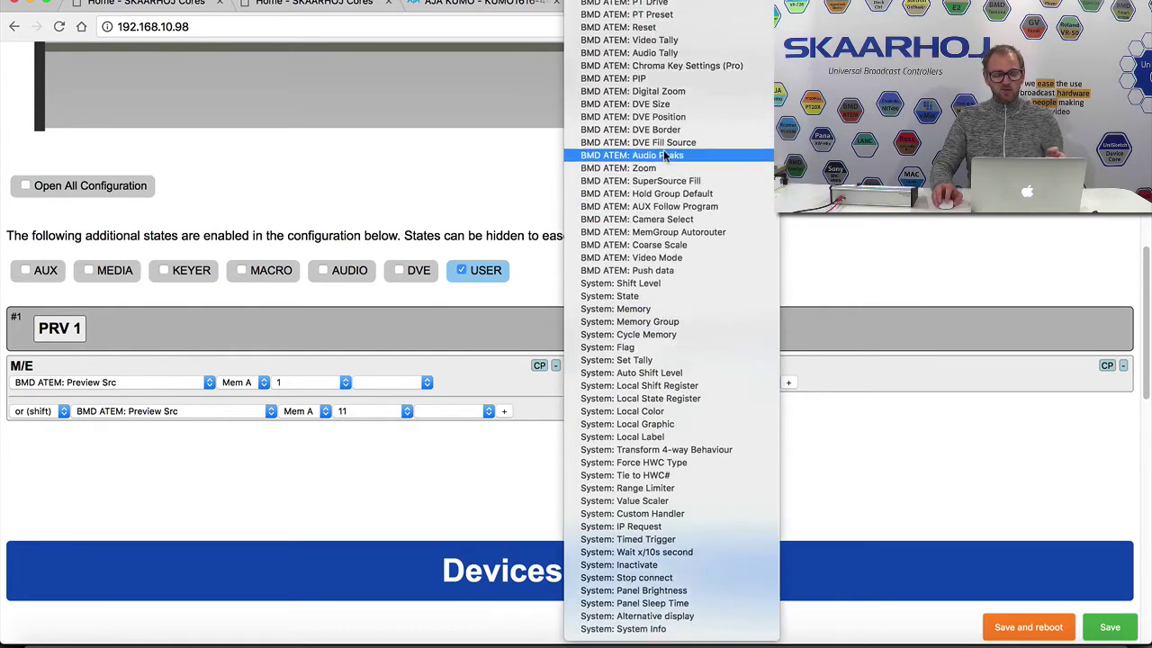
scroll(684, 185, "up", 7)
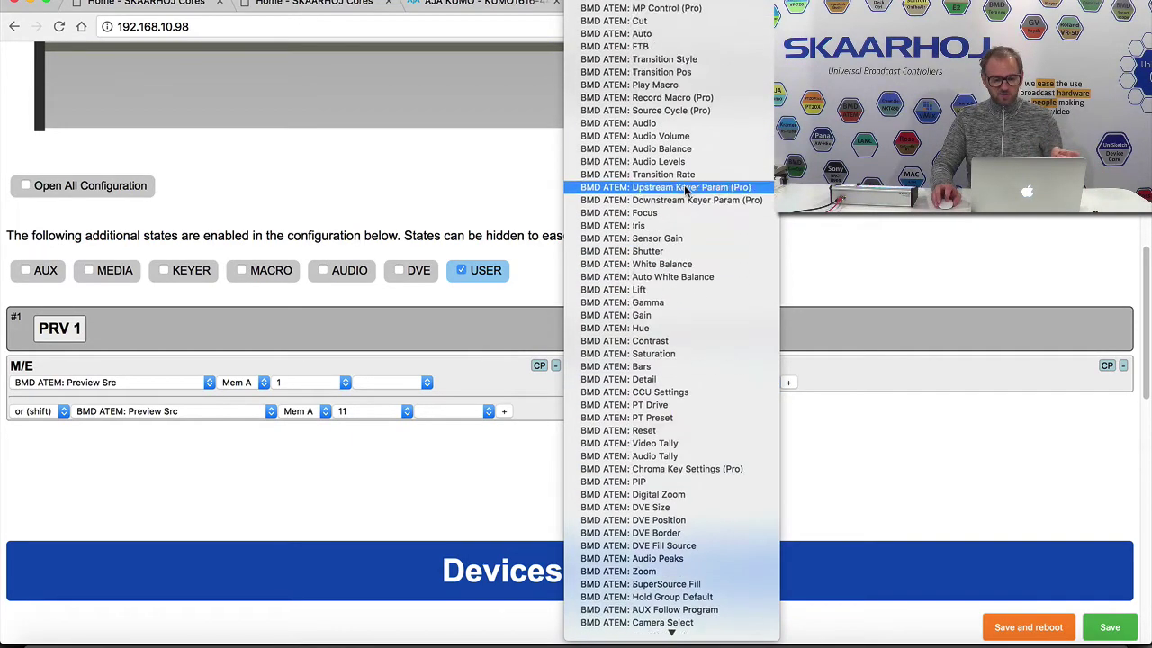
left_click(669, 123)
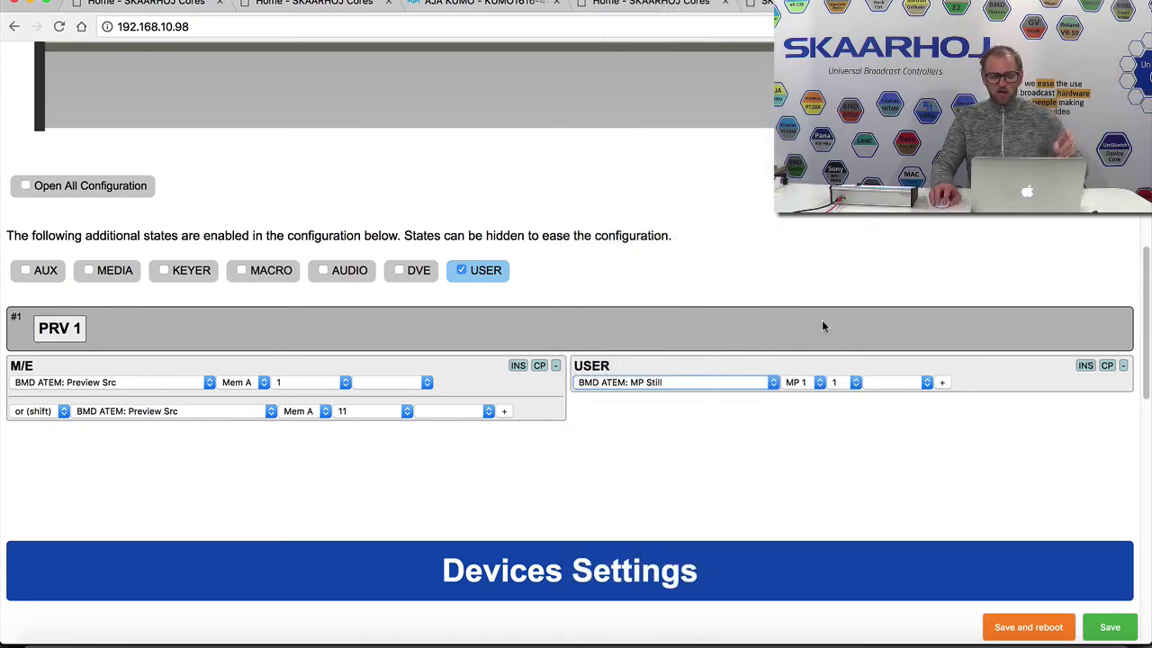
left_click(825, 383)
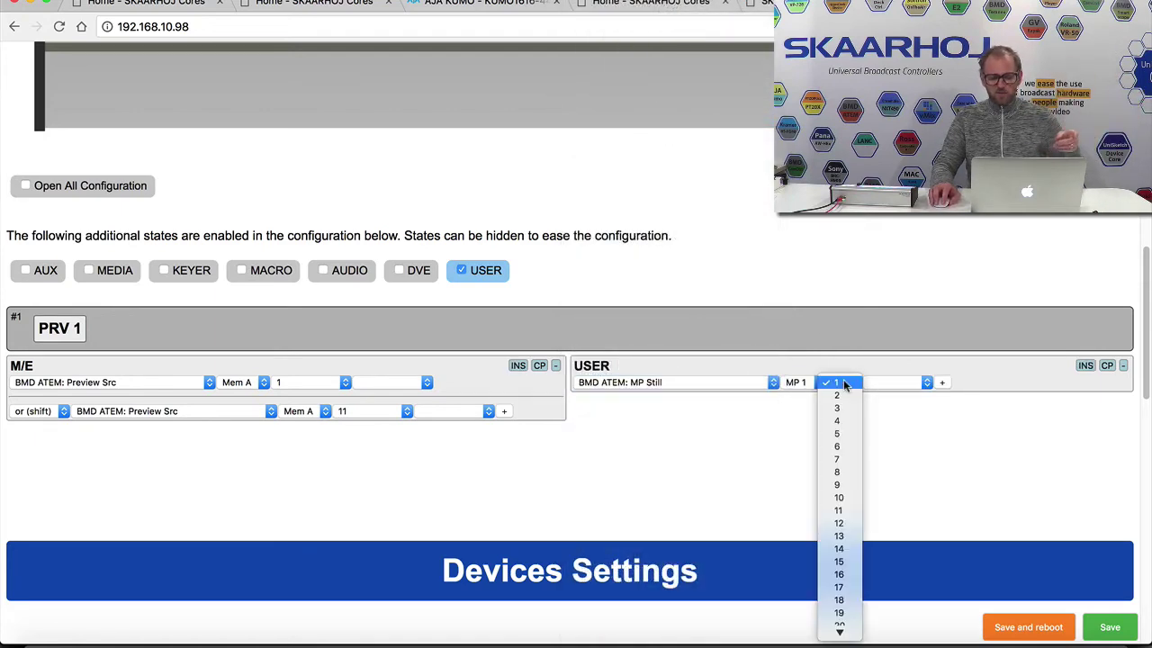
left_click(844, 436)
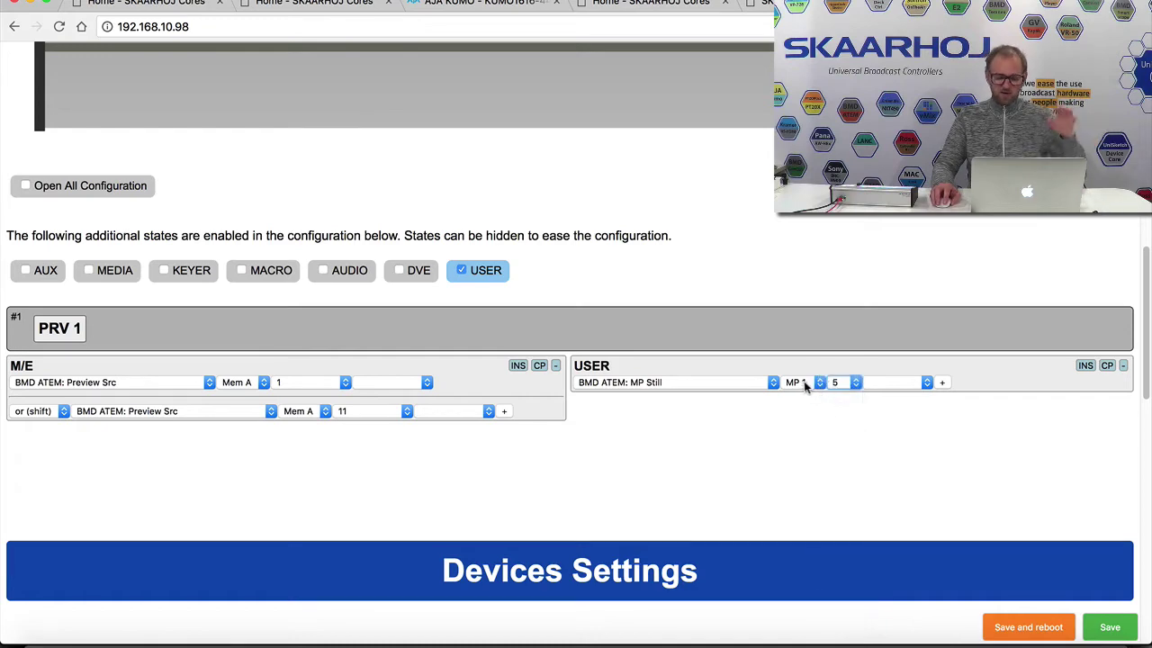
- Add PRV 2 through PRV 5 to the selection and insert the MP Still action into PRV 2's USER state with still 6
scroll(690, 257, "up", 3)
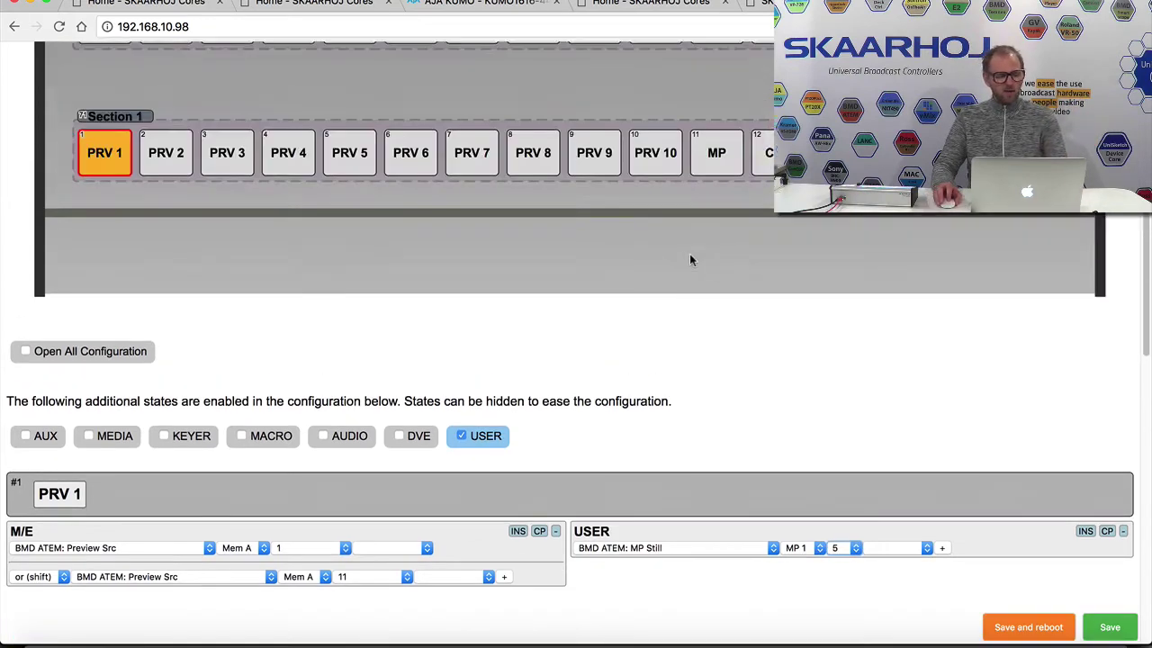
left_click(230, 177, "shift")
left_click(281, 178, "shift")
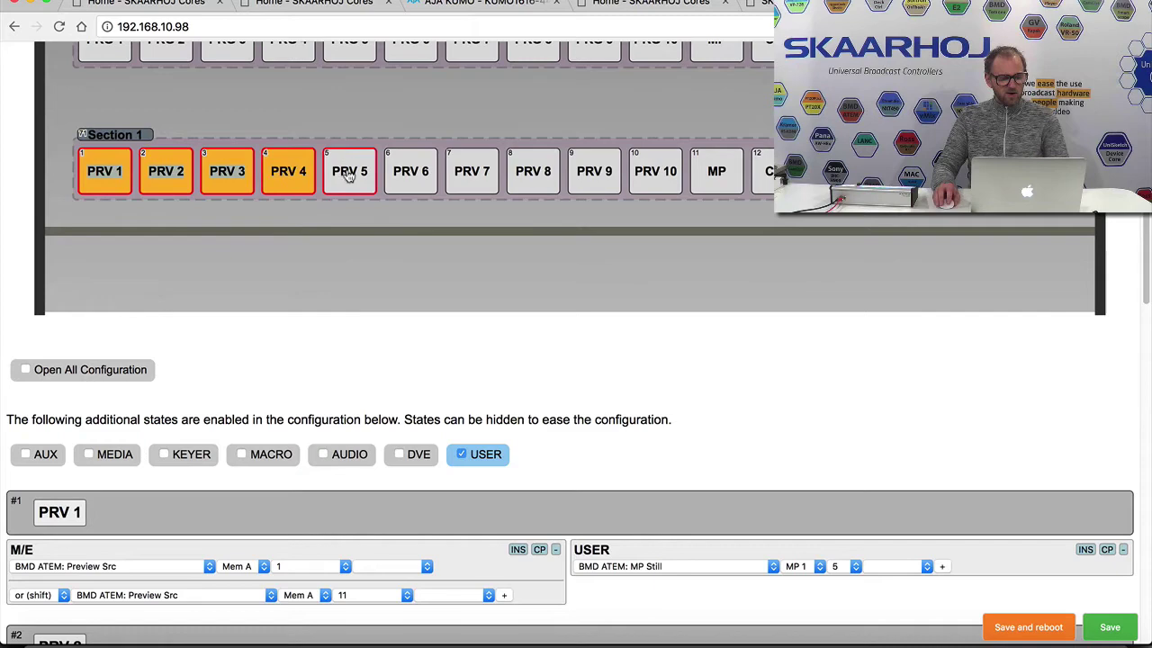
scroll(452, 262, "down", 5)
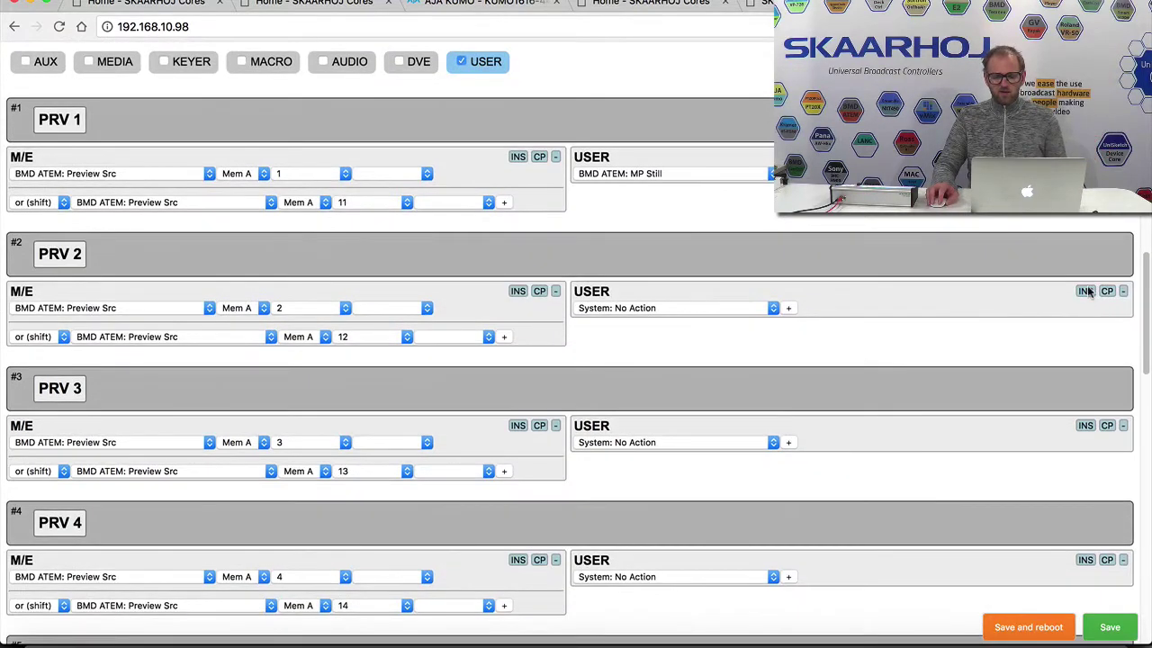
left_click(1086, 291)
left_click(856, 308)
left_click(856, 321)
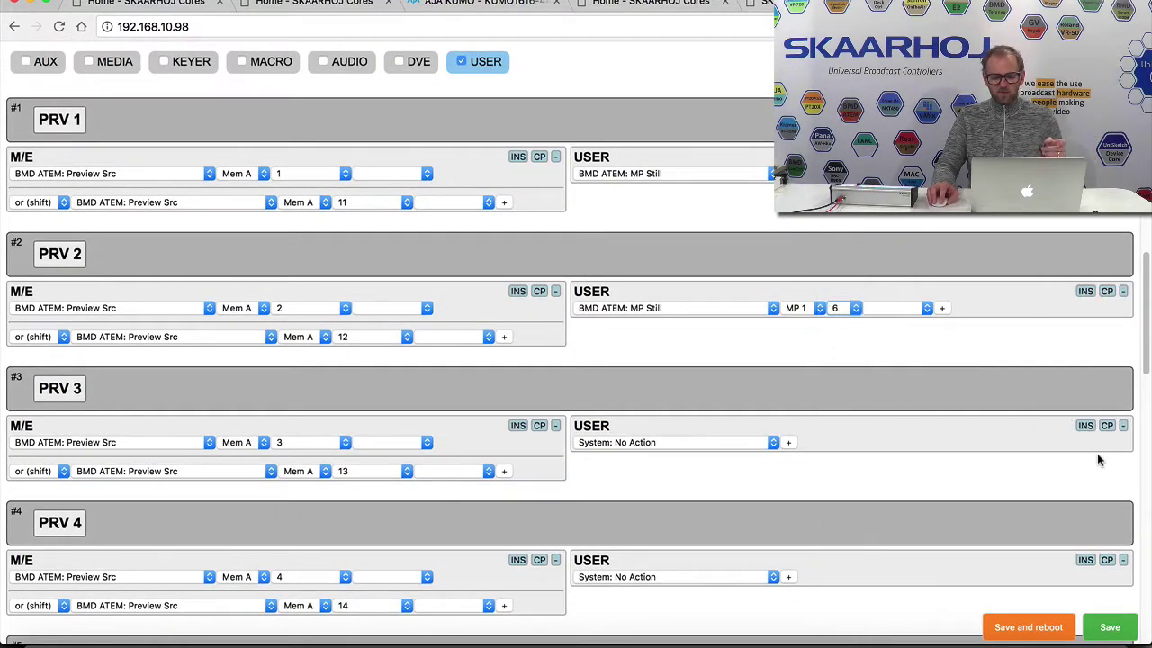
- Insert the MP Still action into the USER states of PRV 3 and PRV 4, with stills 9 and 2 respectively
left_click(1086, 425)
left_click(851, 442)
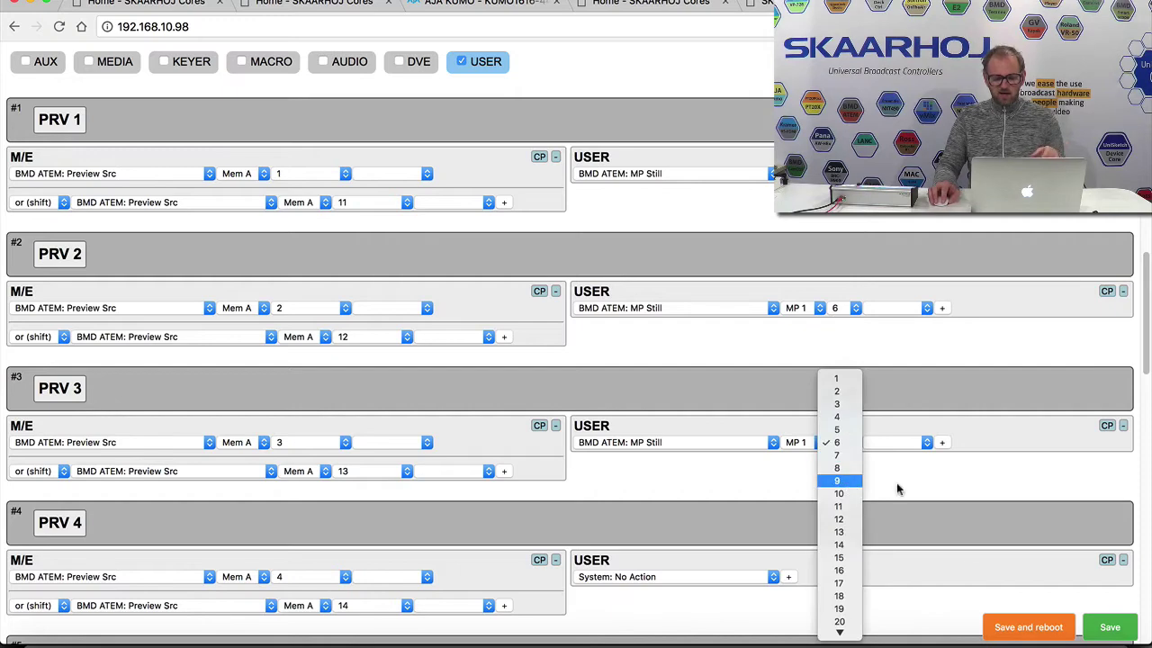
left_click(846, 481)
left_click(1086, 560)
left_click(851, 577)
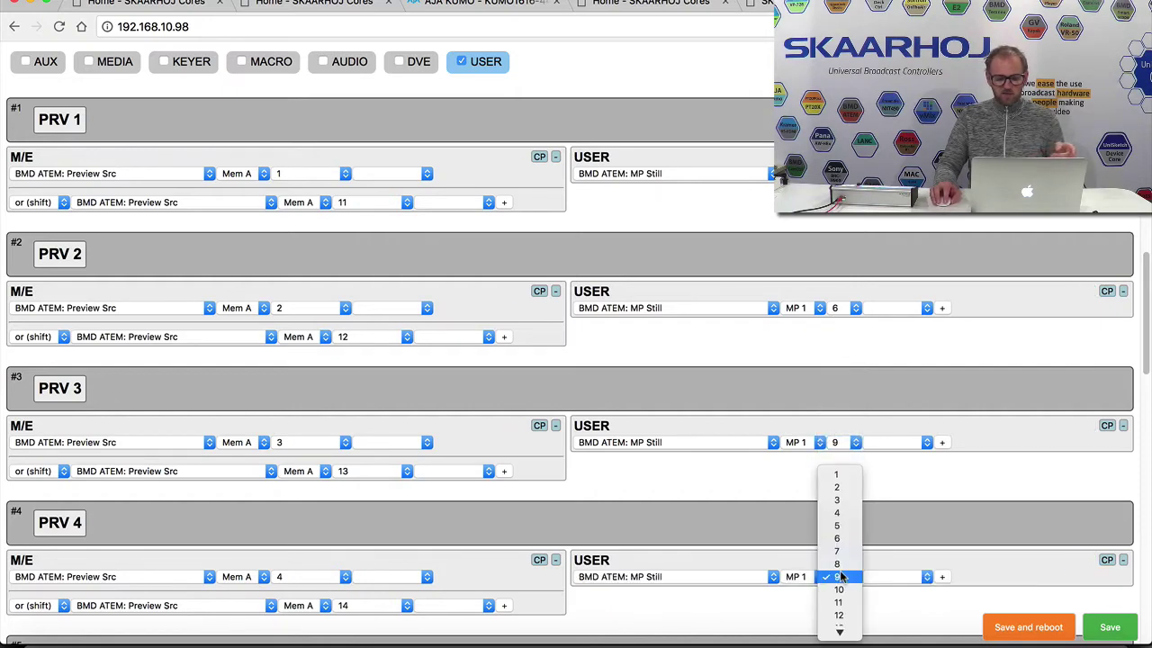
left_click(846, 488)
- Insert the MP Still action into PRV 5's USER state with still 10
scroll(937, 500, "down", 3)
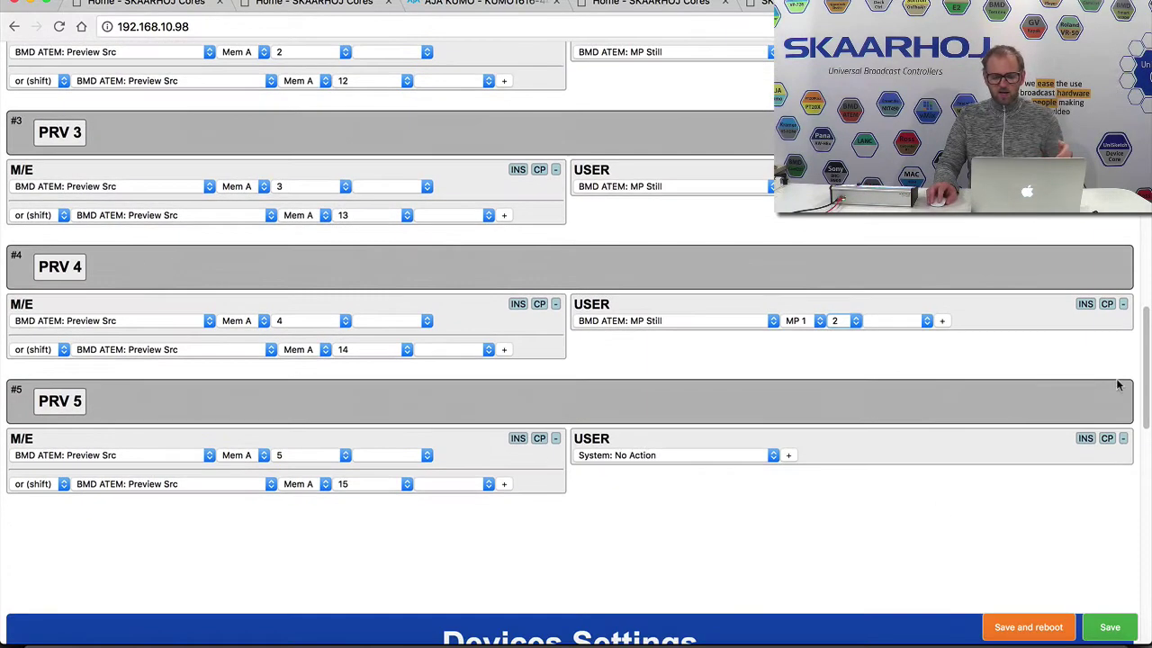
left_click(1086, 438)
left_click(860, 458)
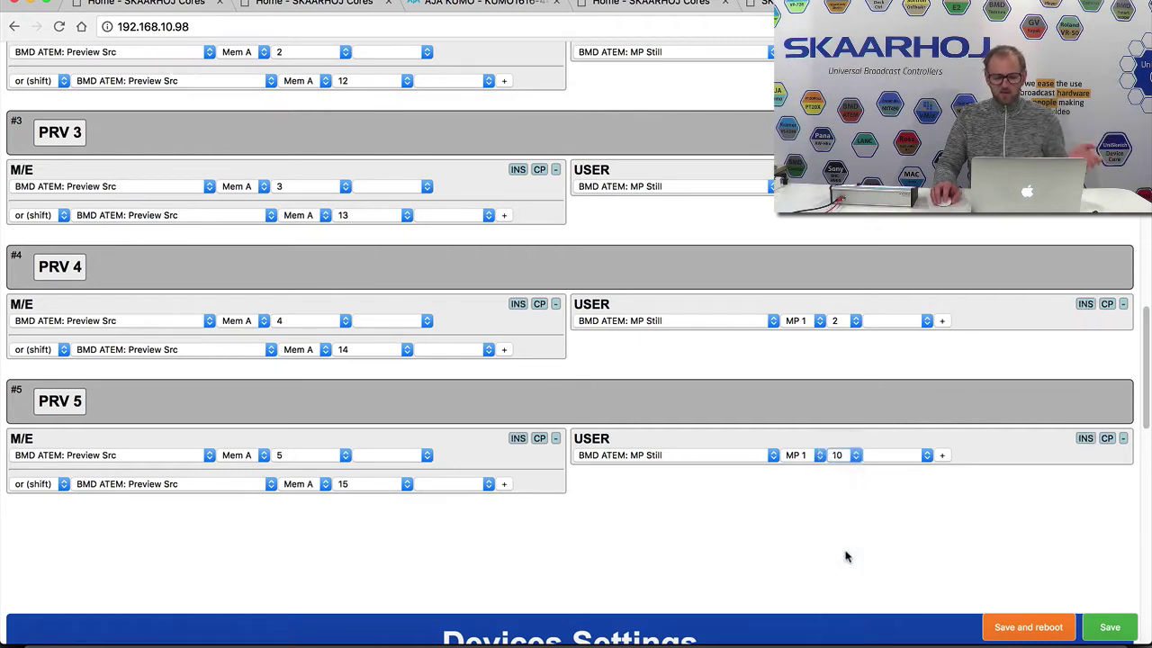
left_click(847, 550)
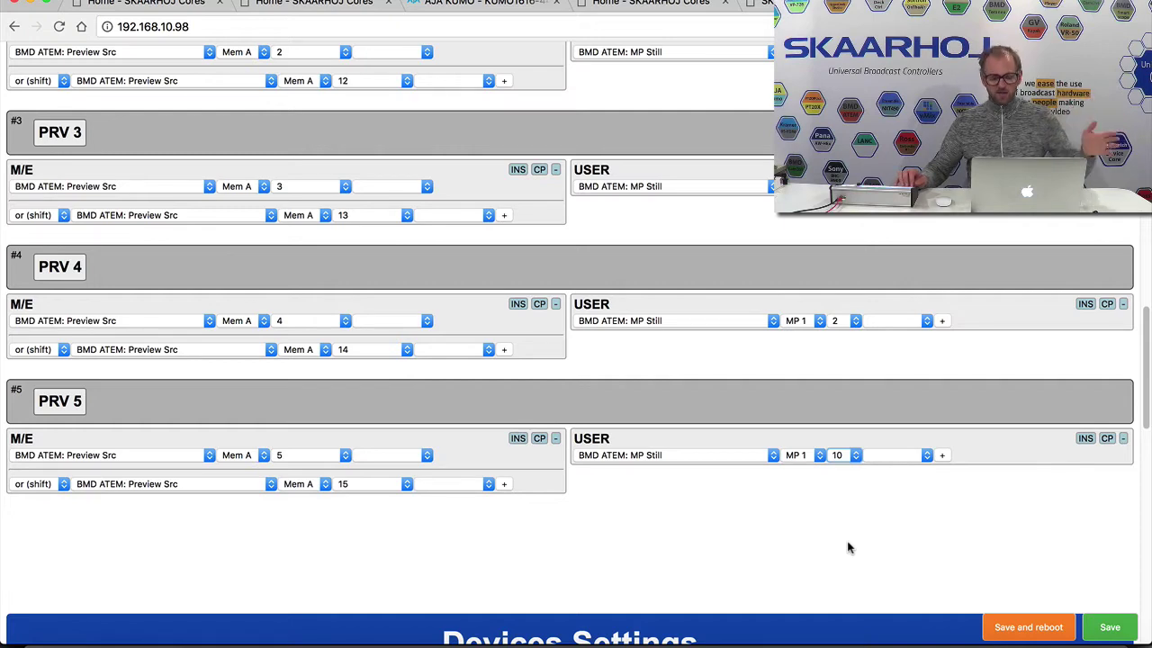
- Set the System: Local Color of Section 1's USER state to Purple
scroll(847, 547, "up", 5)
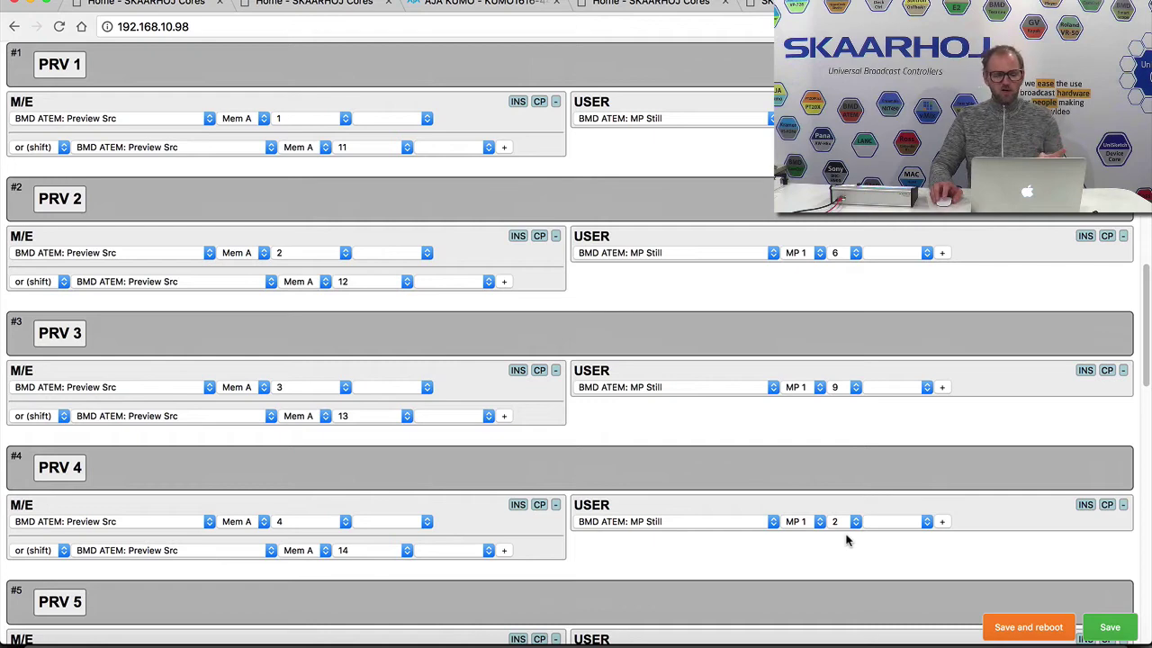
scroll(856, 493, "up", 6)
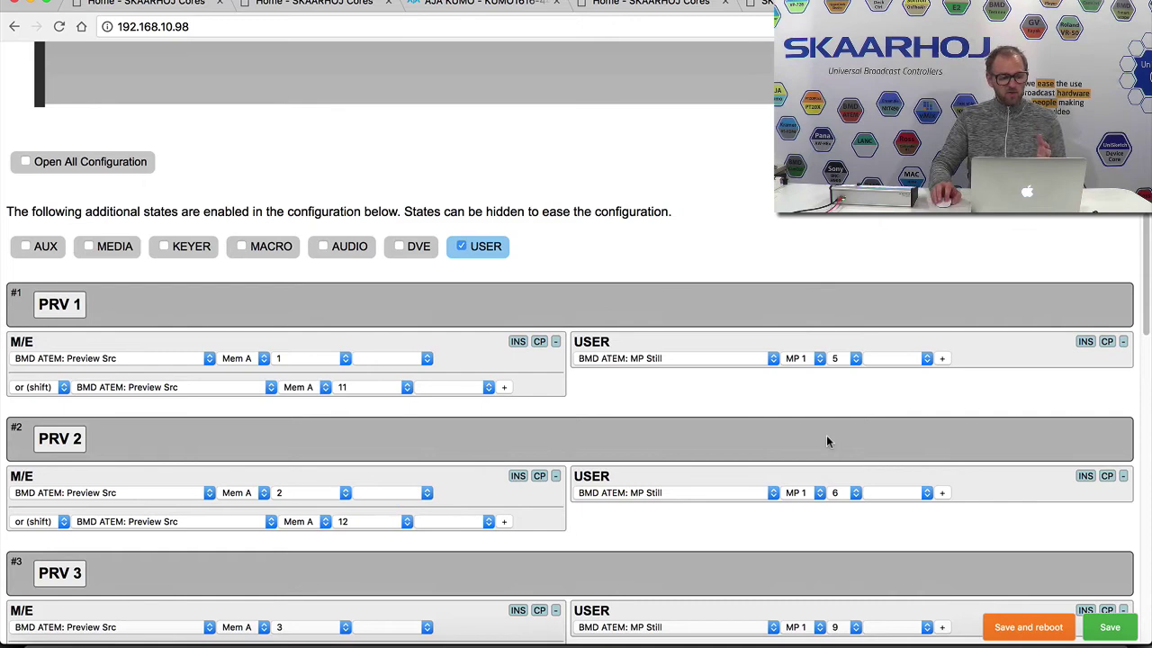
scroll(827, 442, "up", 9)
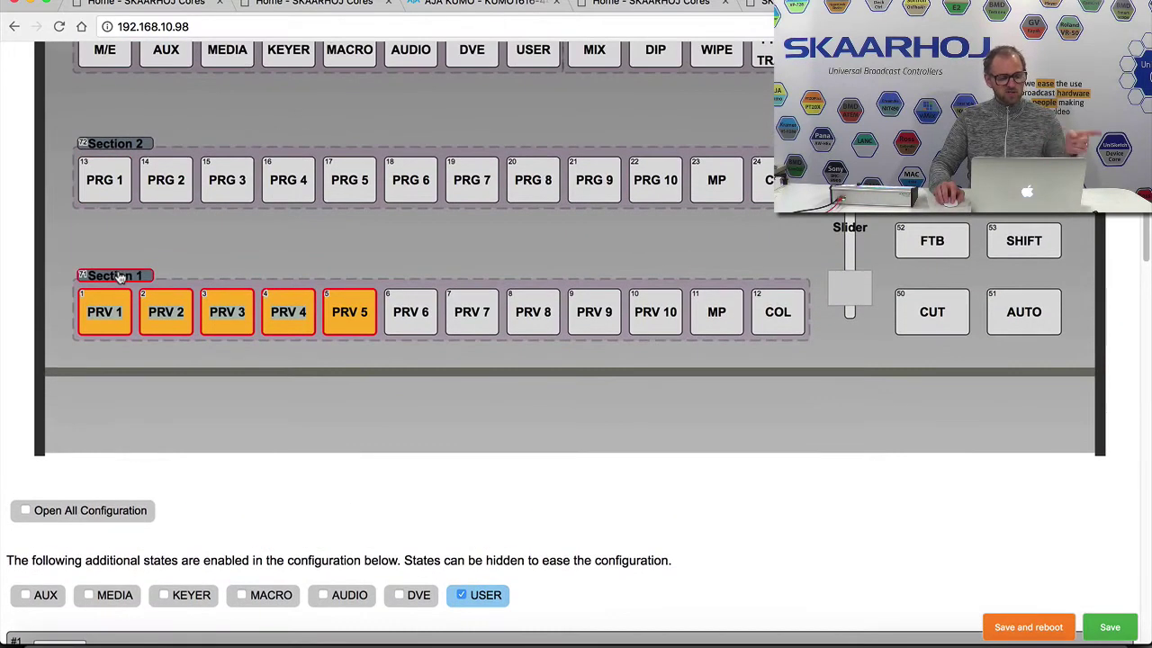
left_click(120, 276)
scroll(720, 425, "down", 8)
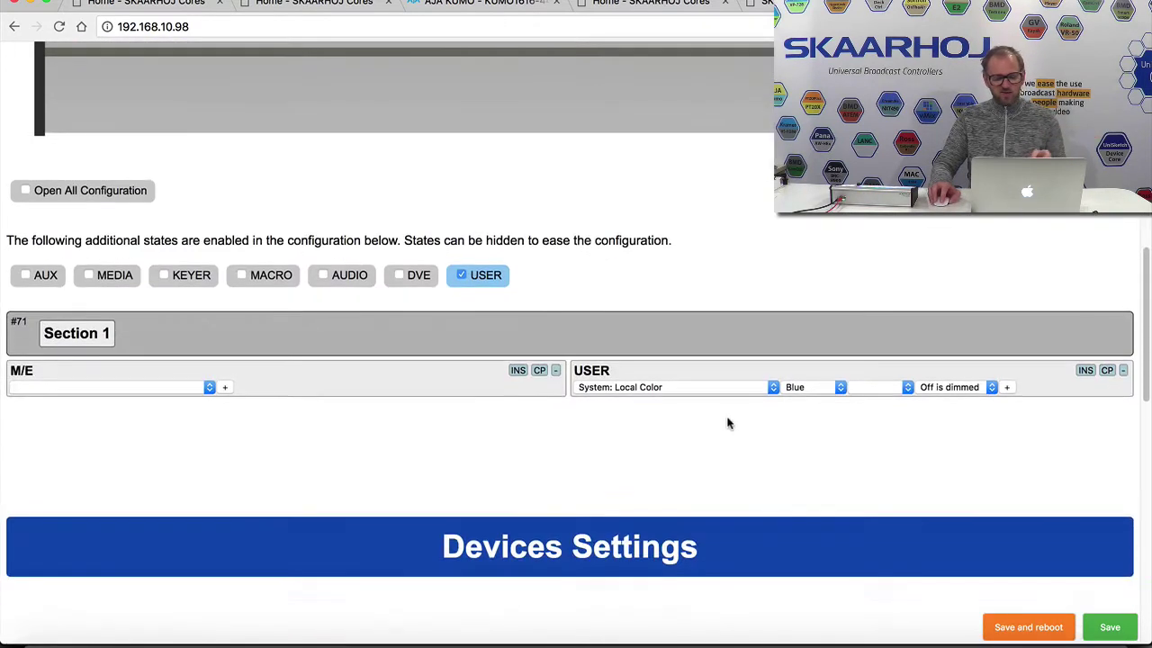
left_click(793, 387)
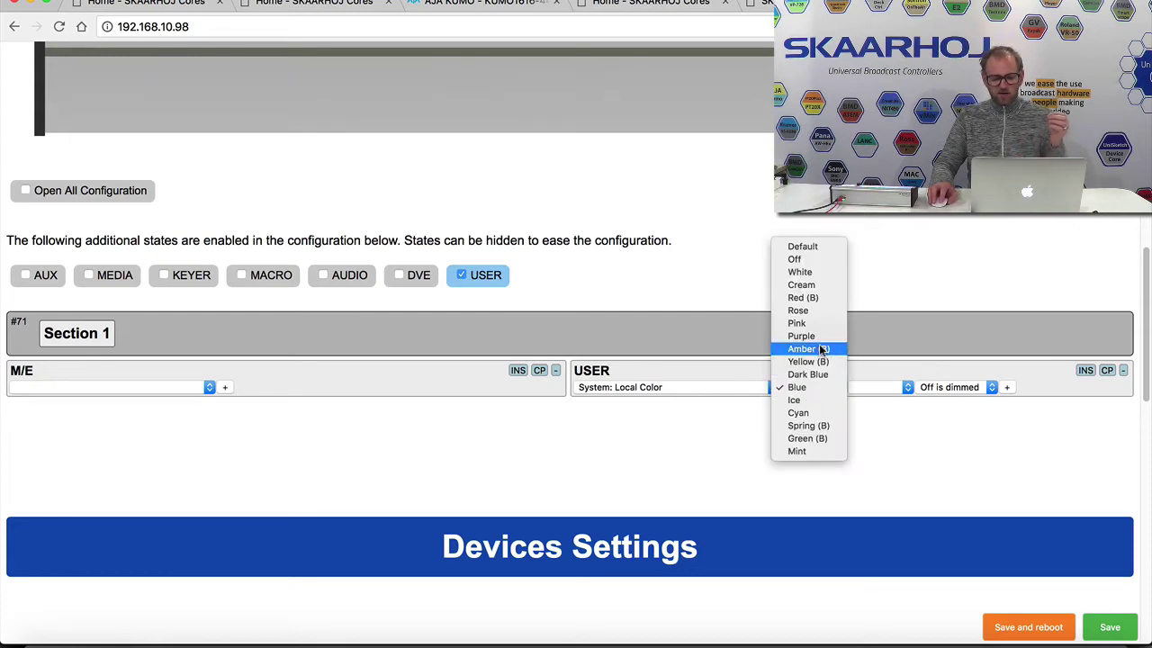
left_click(820, 348)
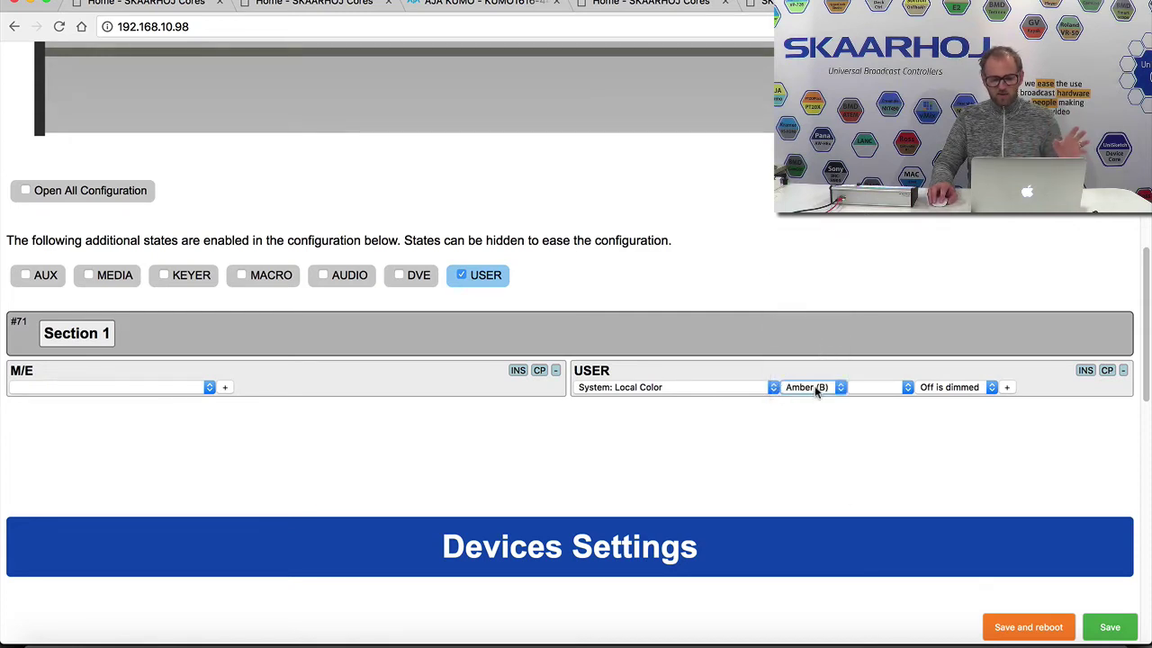
left_click(817, 387)
left_click(814, 374)
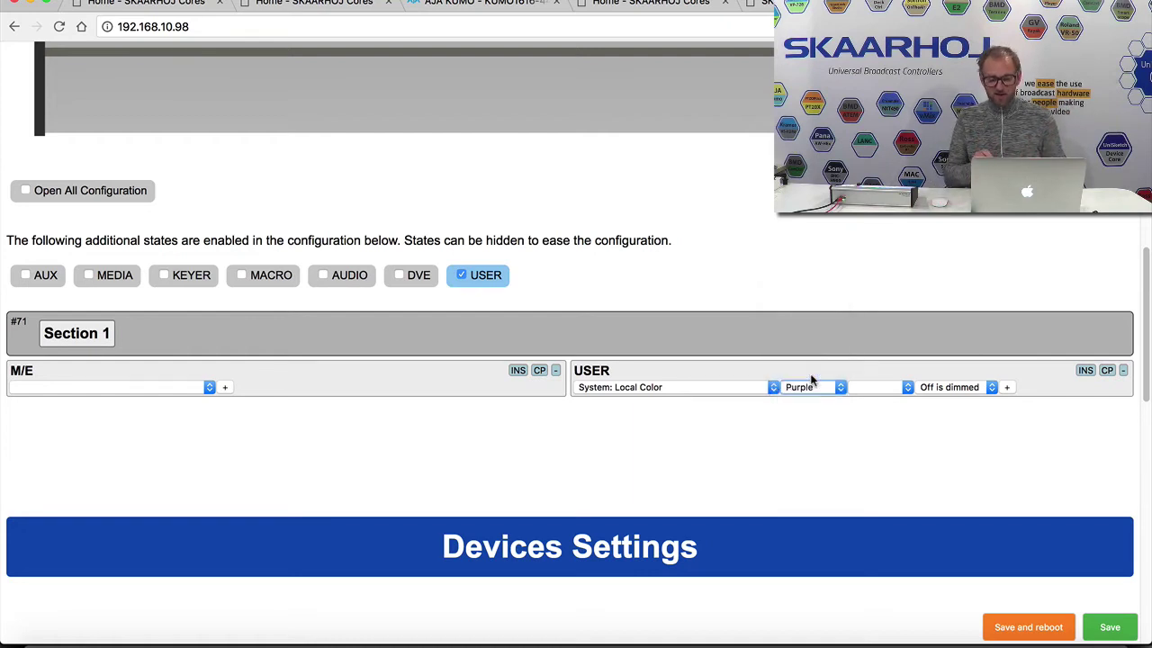
- Save the controller configuration and show the media pool in ATEM Software Control
left_click(1112, 626)
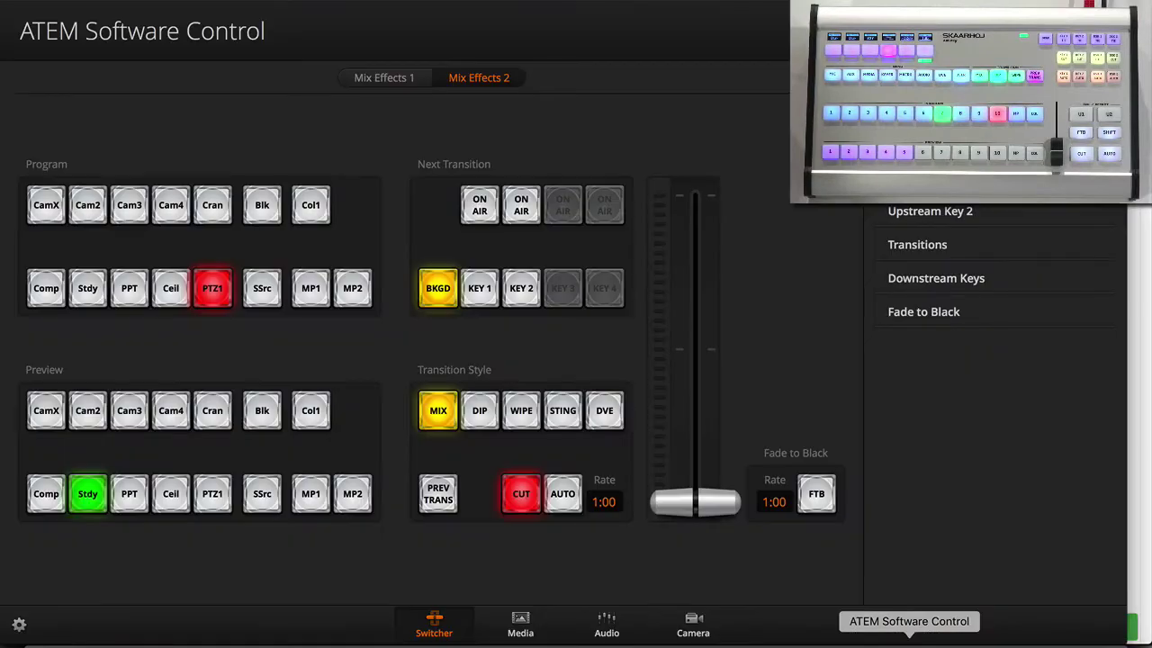
left_click(522, 623)
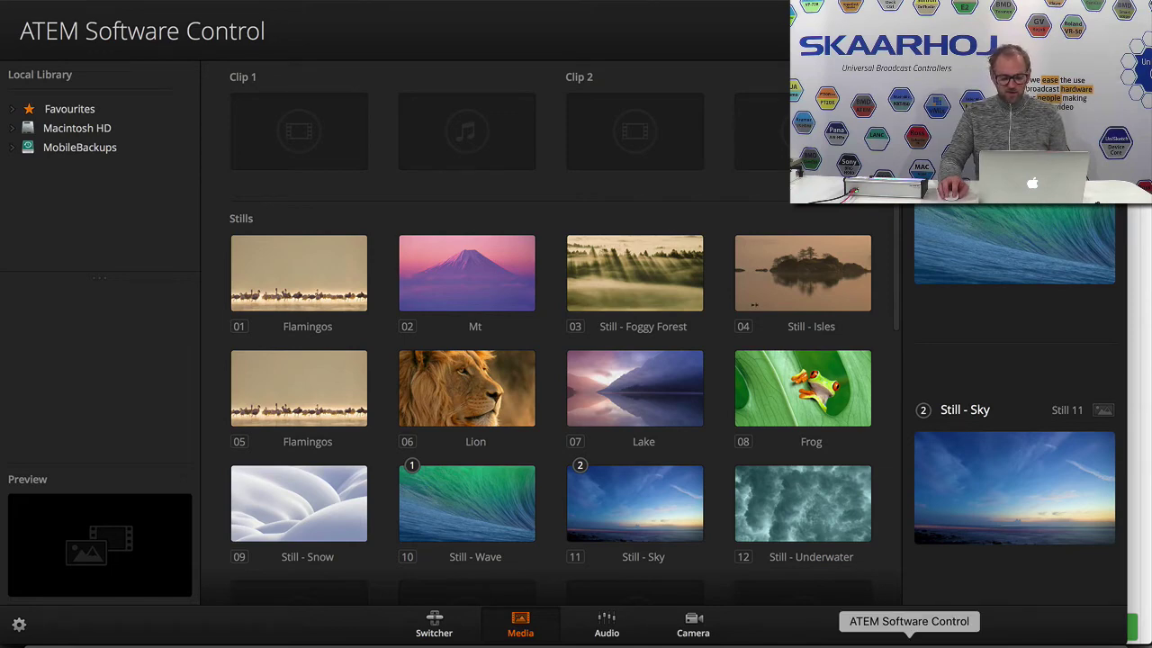
- Switch to the controller configuration in the browser and assign BMD ATEM: Upstream Keyer to PRV 8's USER state
left_click(756, 639)
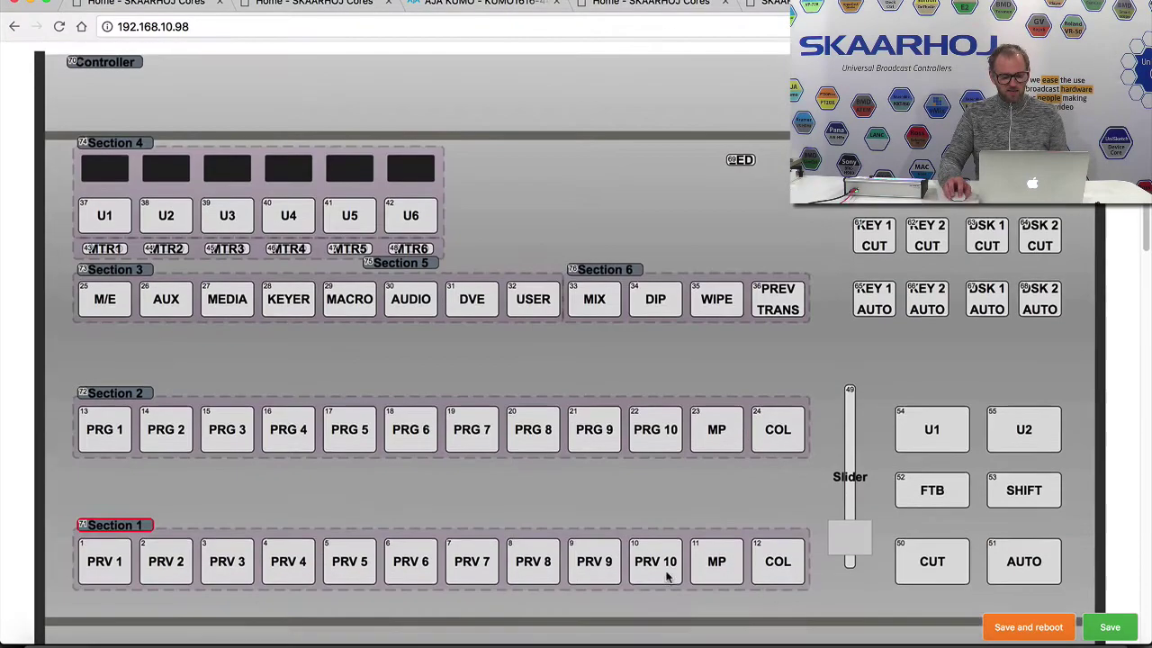
scroll(667, 577, "down", 1)
left_click(534, 531)
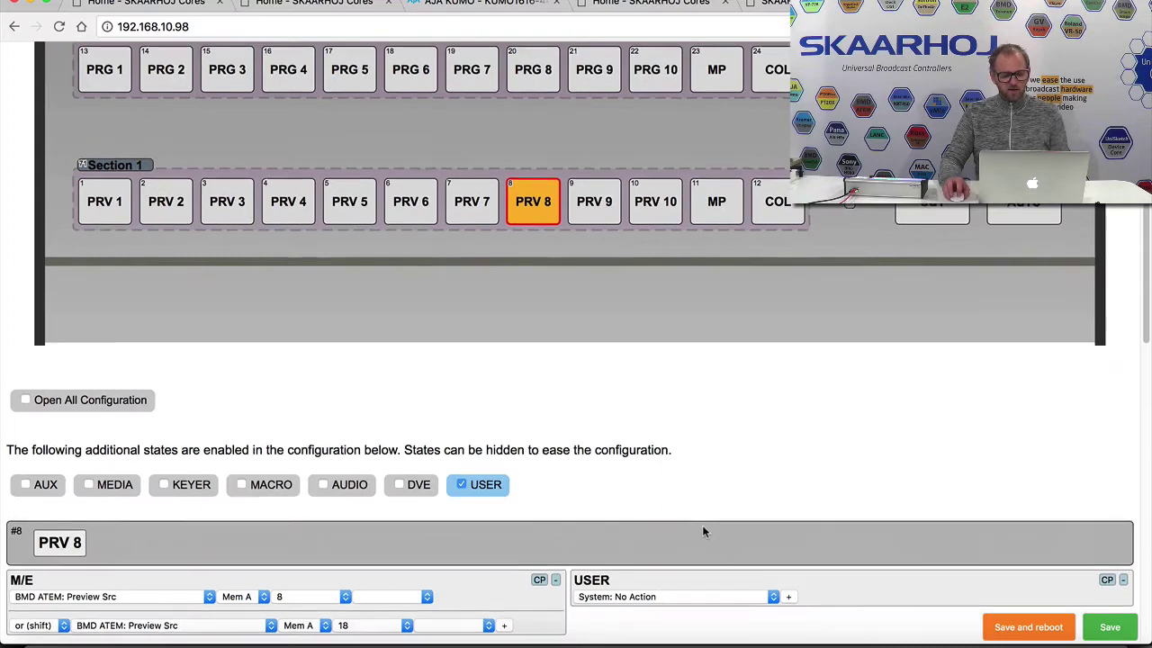
scroll(703, 531, "down", 3)
left_click(729, 426)
scroll(716, 389, "up", 5)
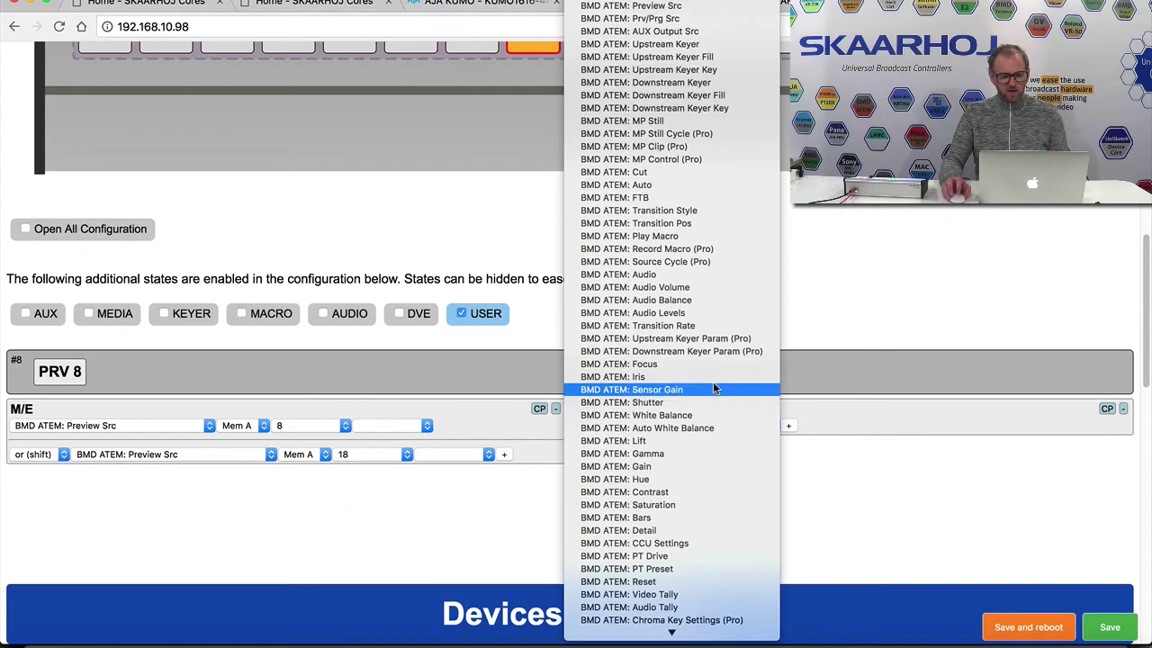
left_click(690, 44)
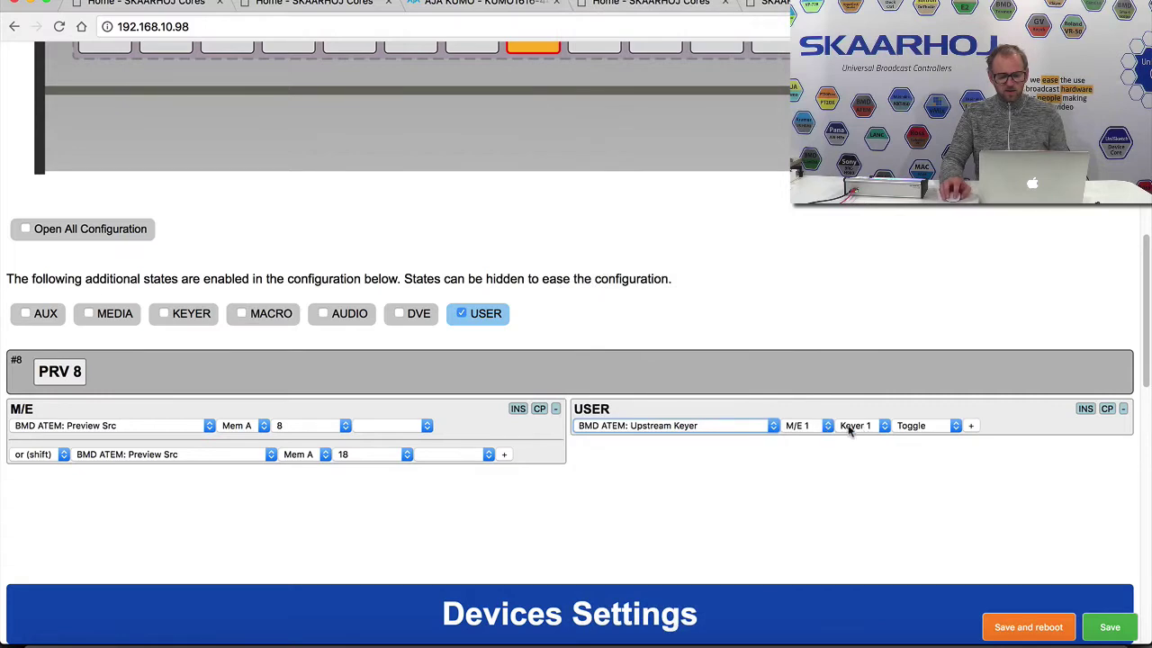
- Set PRV 8's upstream keyer action to Keyer 1 with the Auto option and save the configuration
left_click(877, 428)
left_click(921, 427)
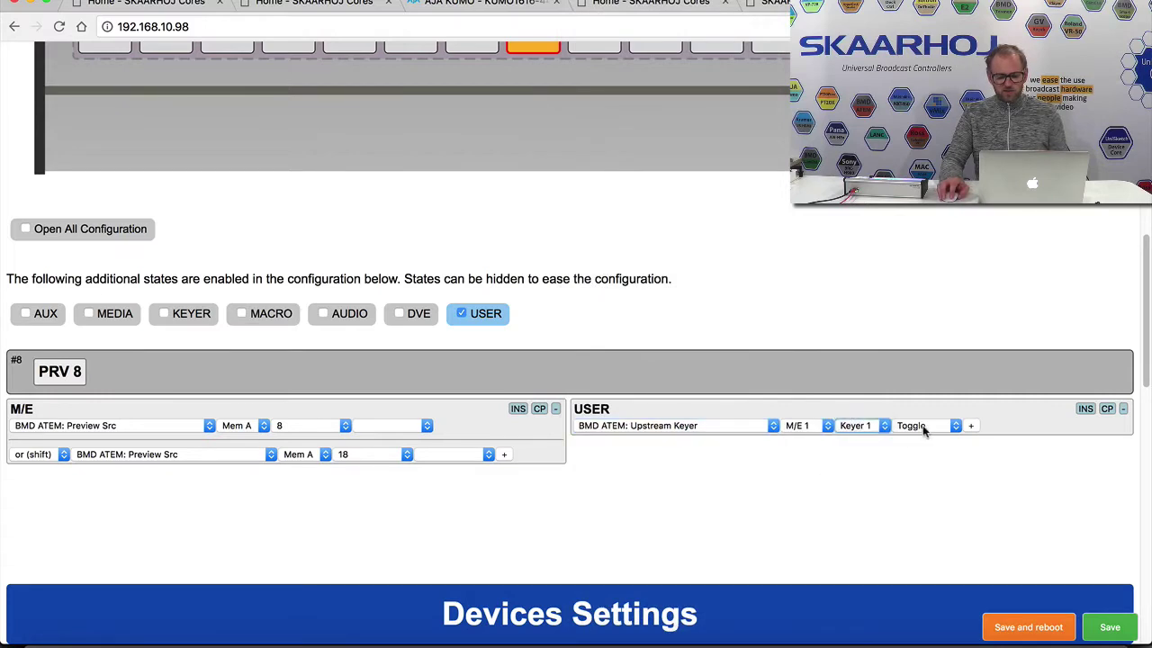
left_click(923, 425)
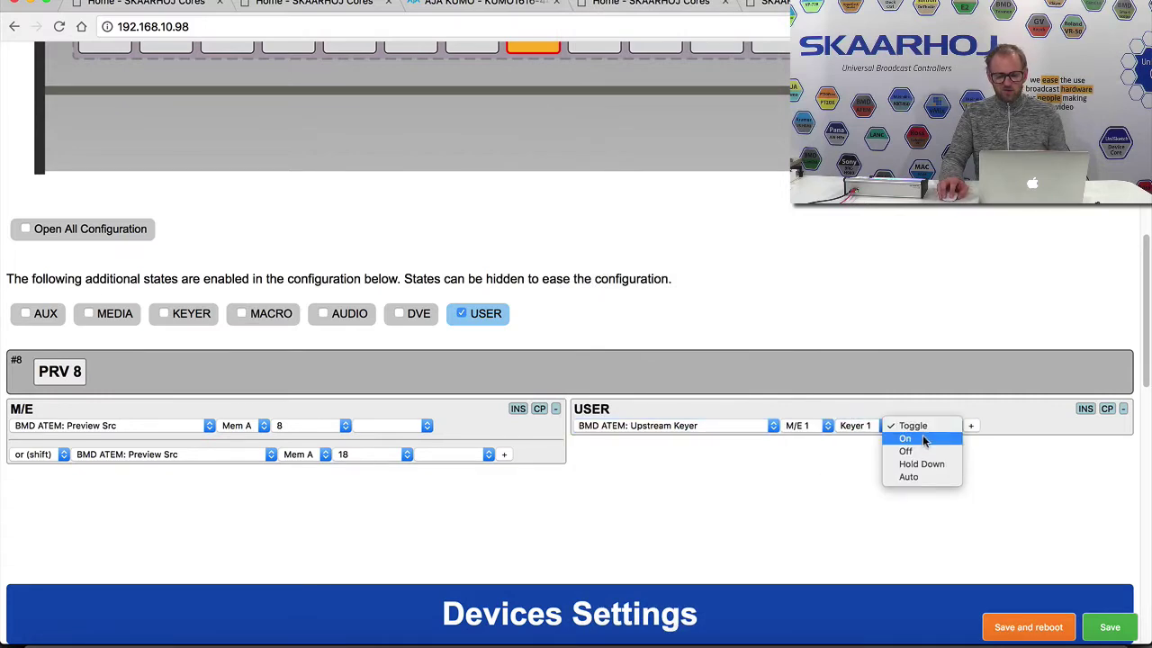
left_click(927, 476)
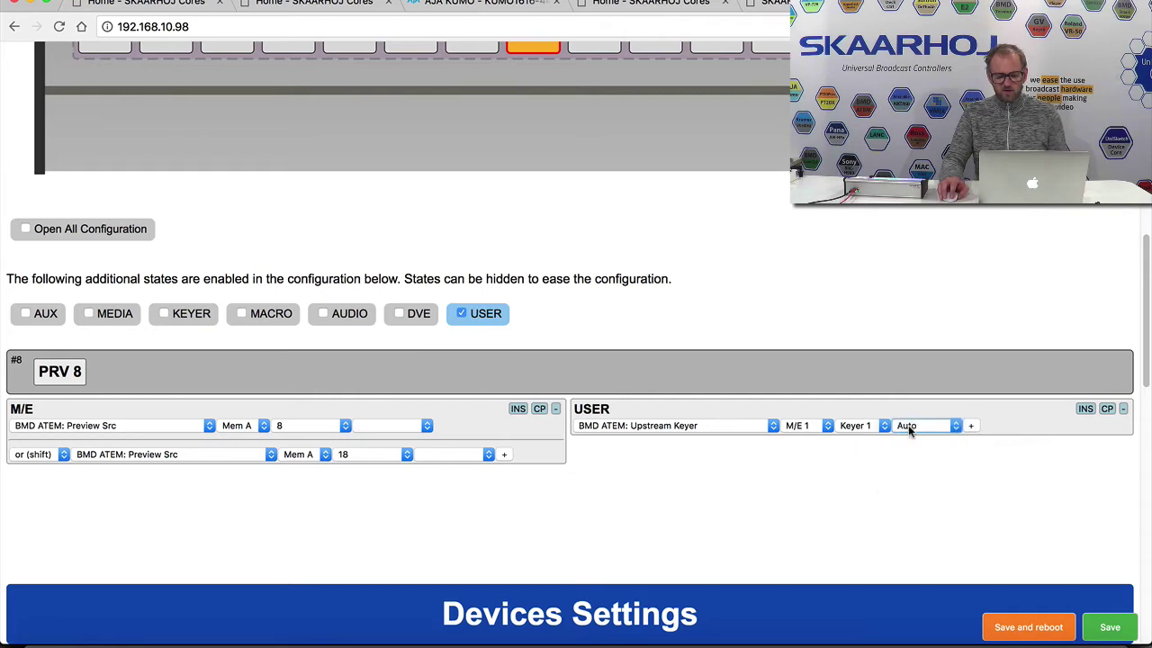
left_click(1113, 625)
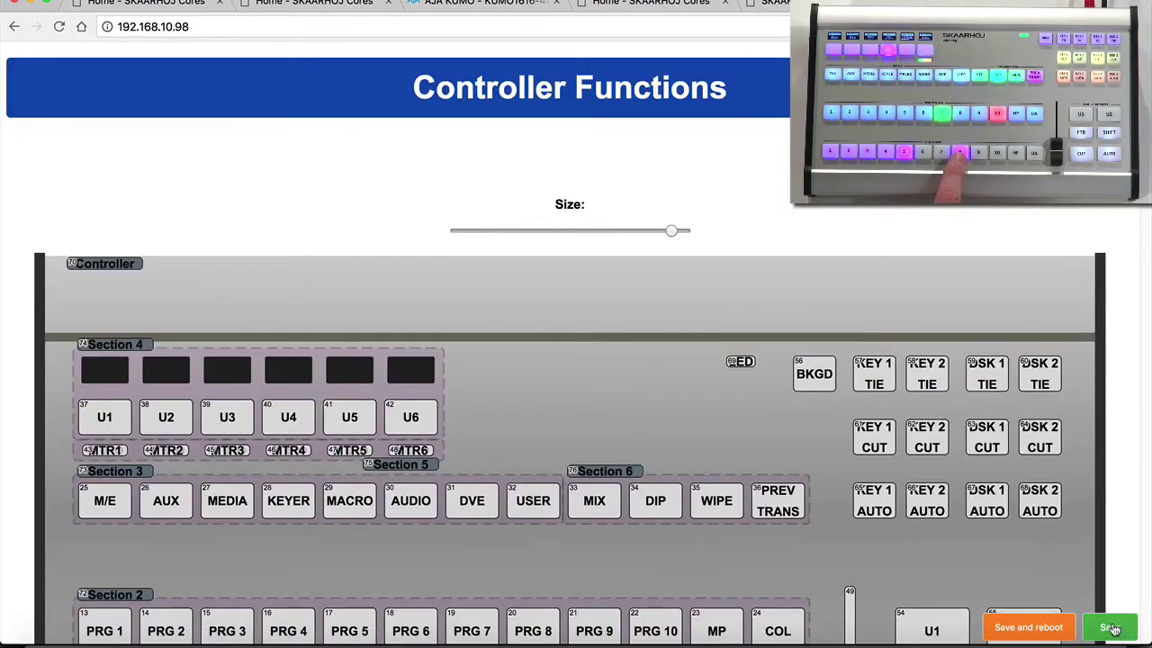
- Switch to ATEM Software Control and show the switcher view of Mix Effects 1 to check the upstream keyer
left_click(909, 641)
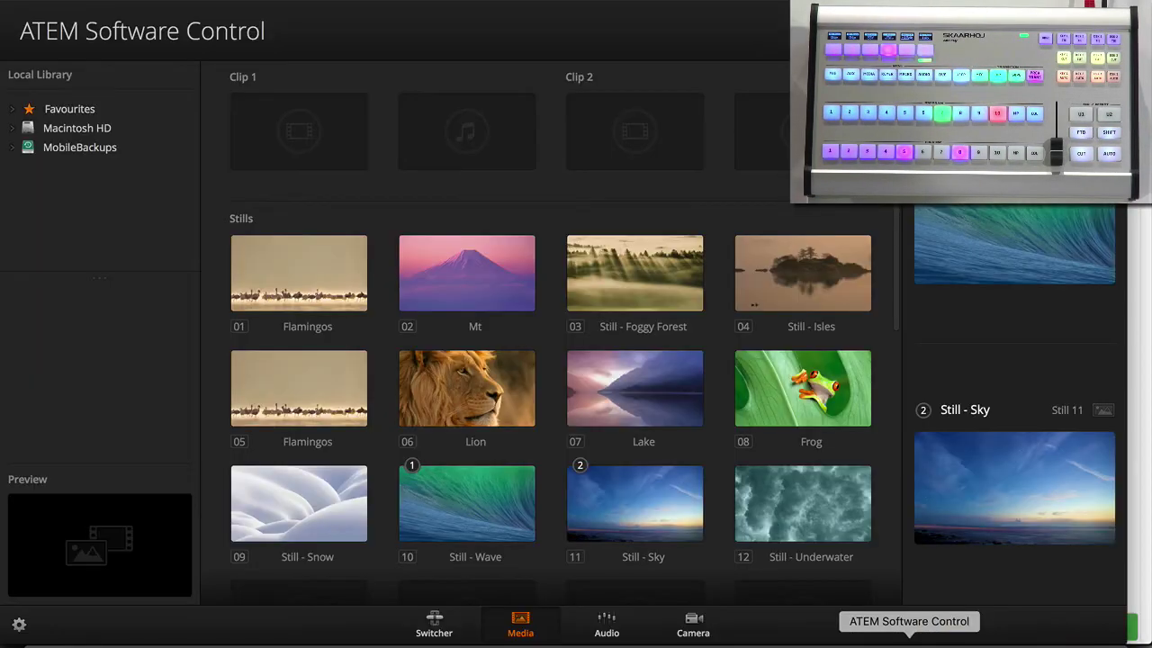
left_click(423, 626)
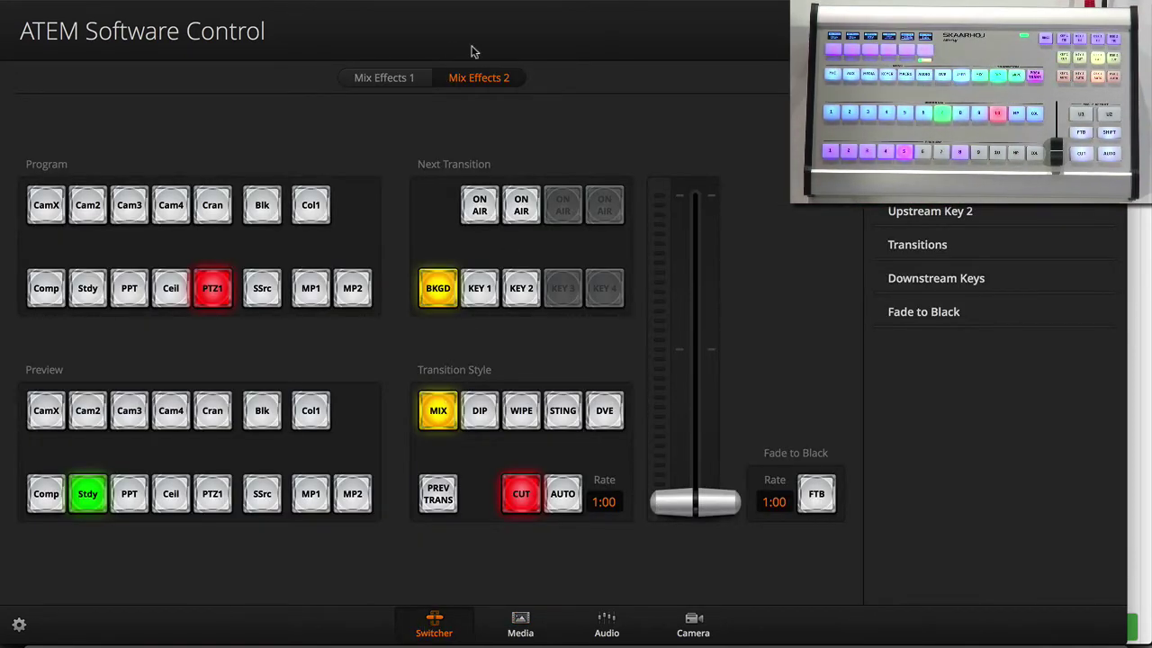
left_click(408, 79)
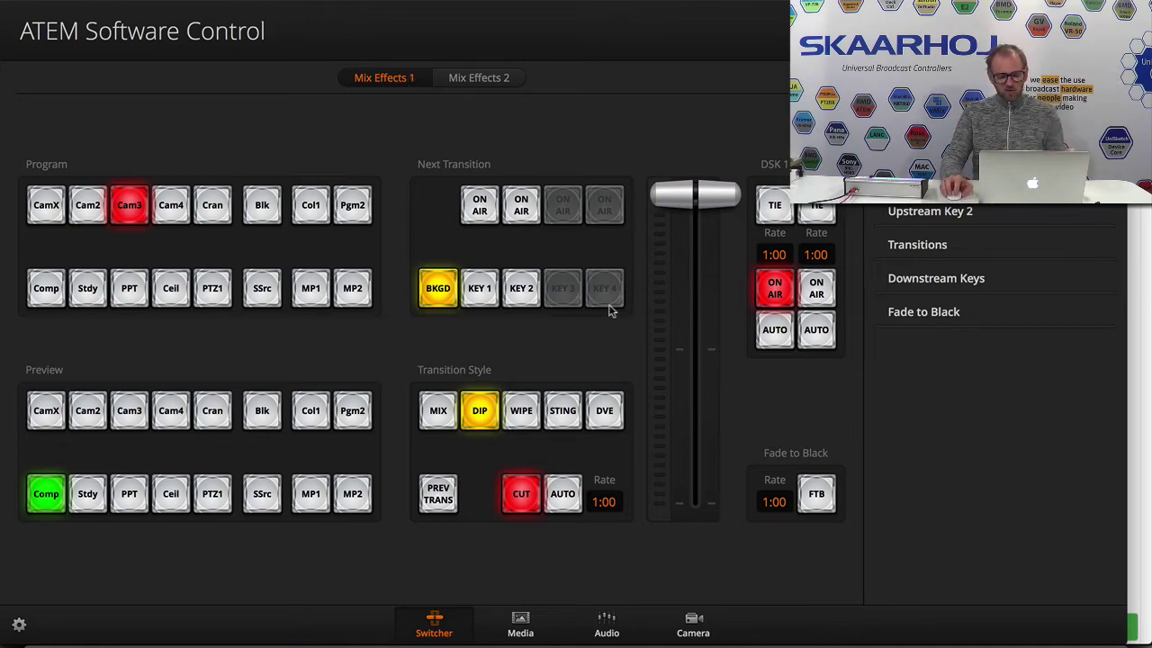
- Return to the browser configuration and add a second "and" action, System: Local Color, to PRV 8's USER state
left_click(747, 639)
scroll(624, 560, "down", 5)
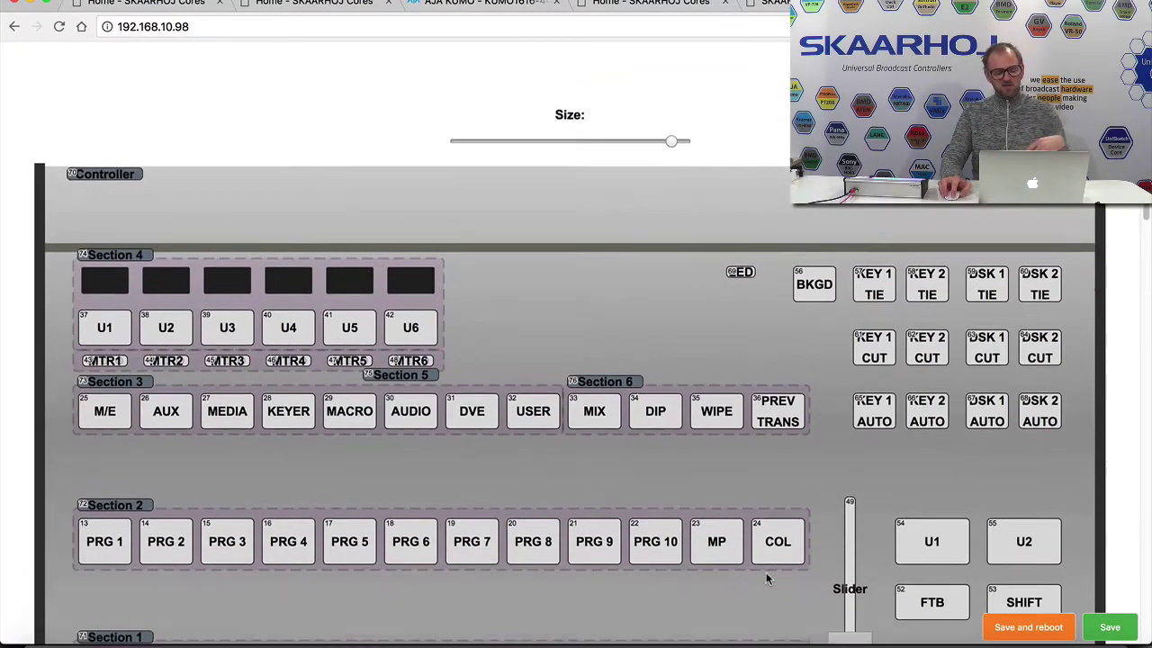
left_click(541, 542)
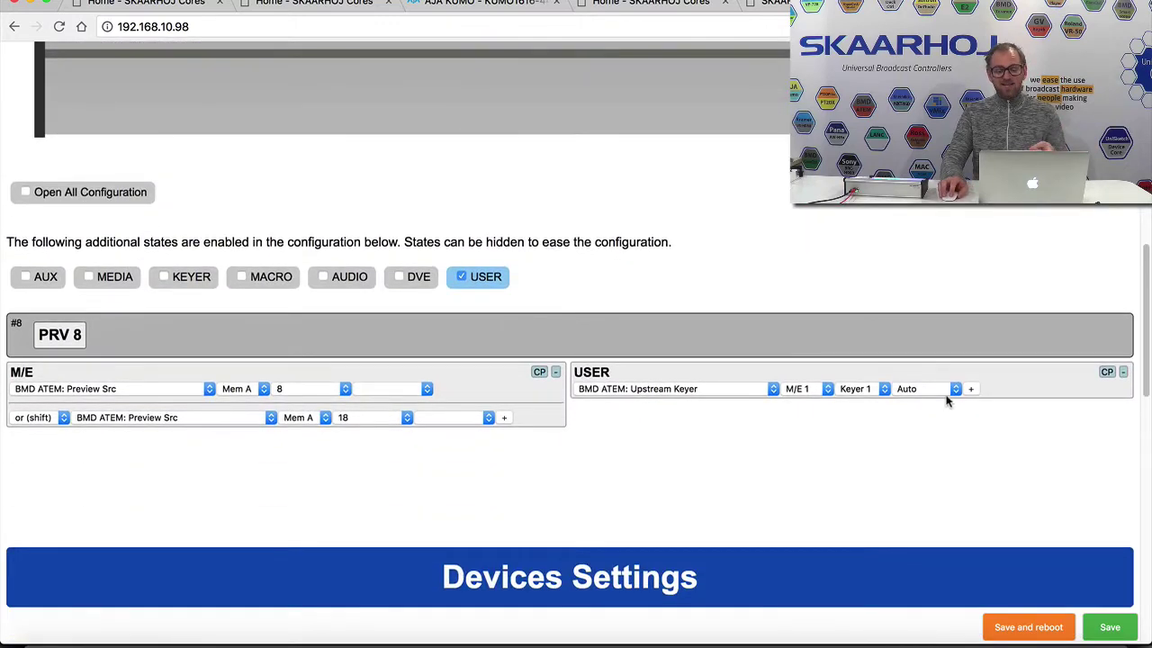
left_click(970, 389)
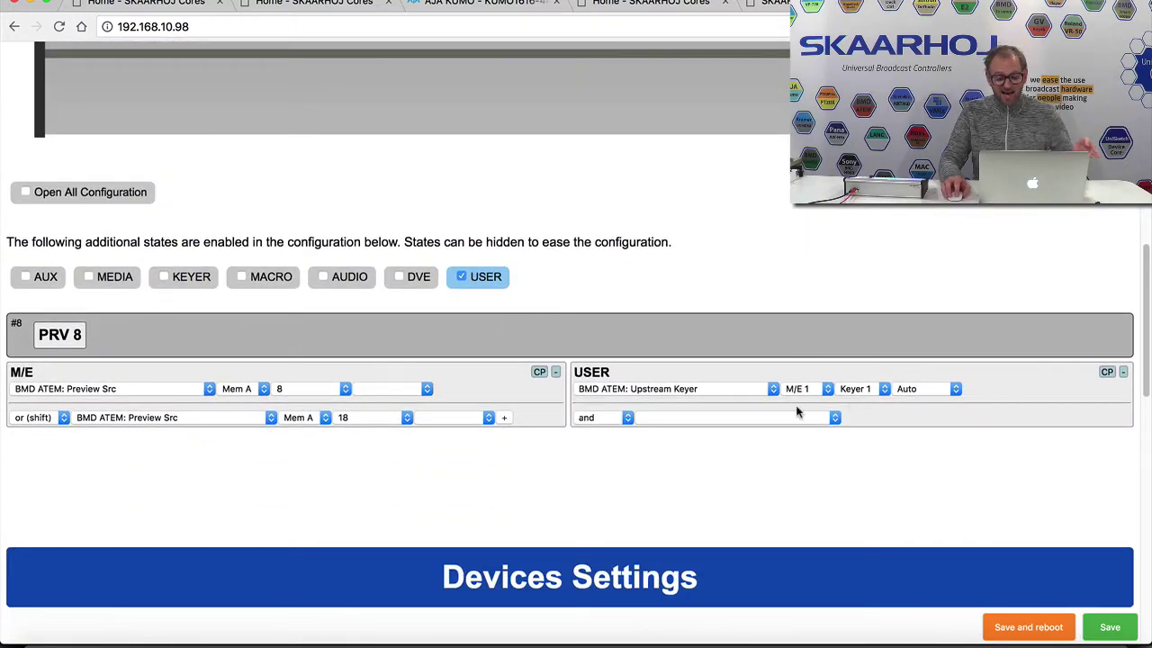
left_click(689, 418)
scroll(702, 424, "down", 10)
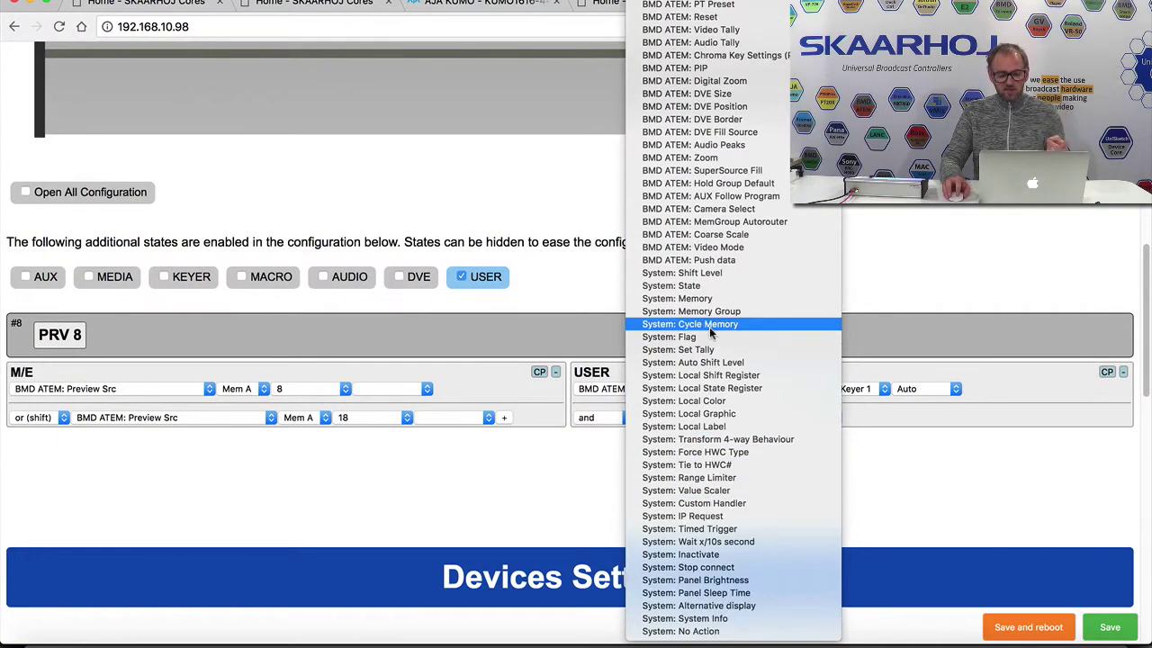
left_click(716, 402)
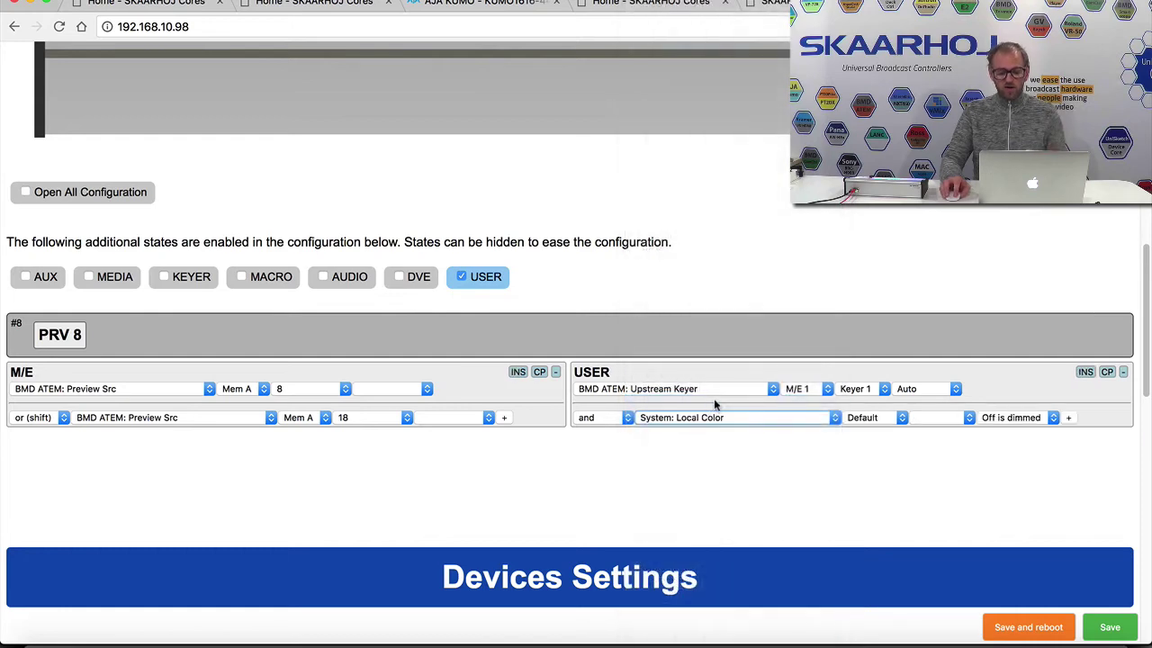
- Set PRV 8's local color in the USER state to Red (B) and save the configuration
left_click(871, 418)
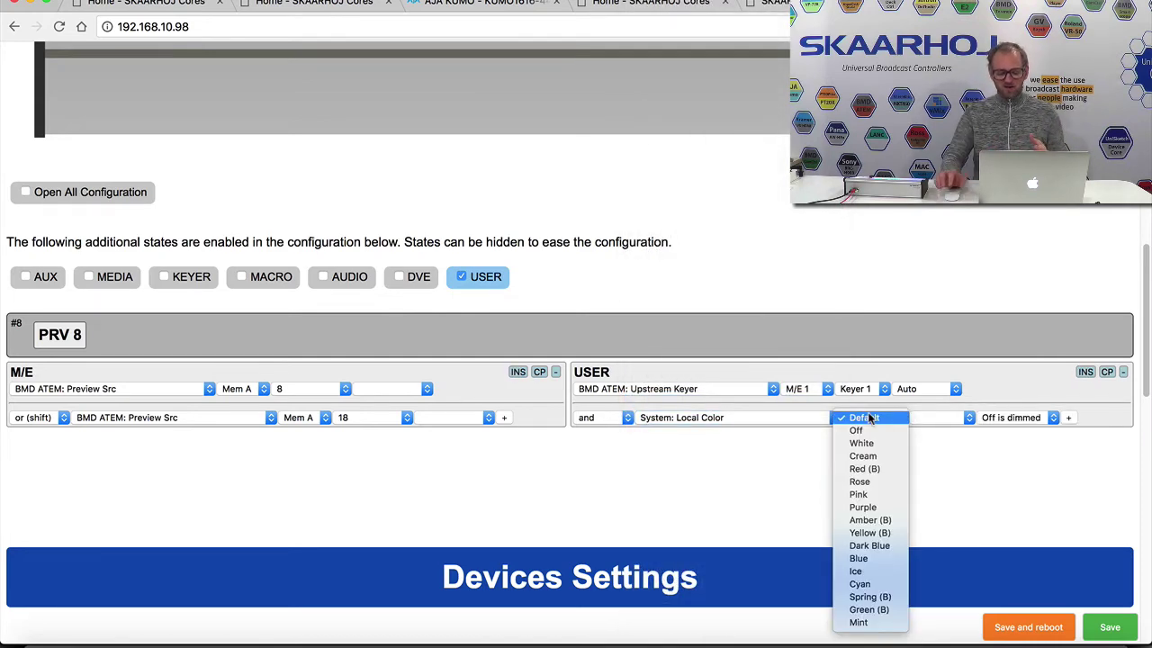
left_click(862, 469)
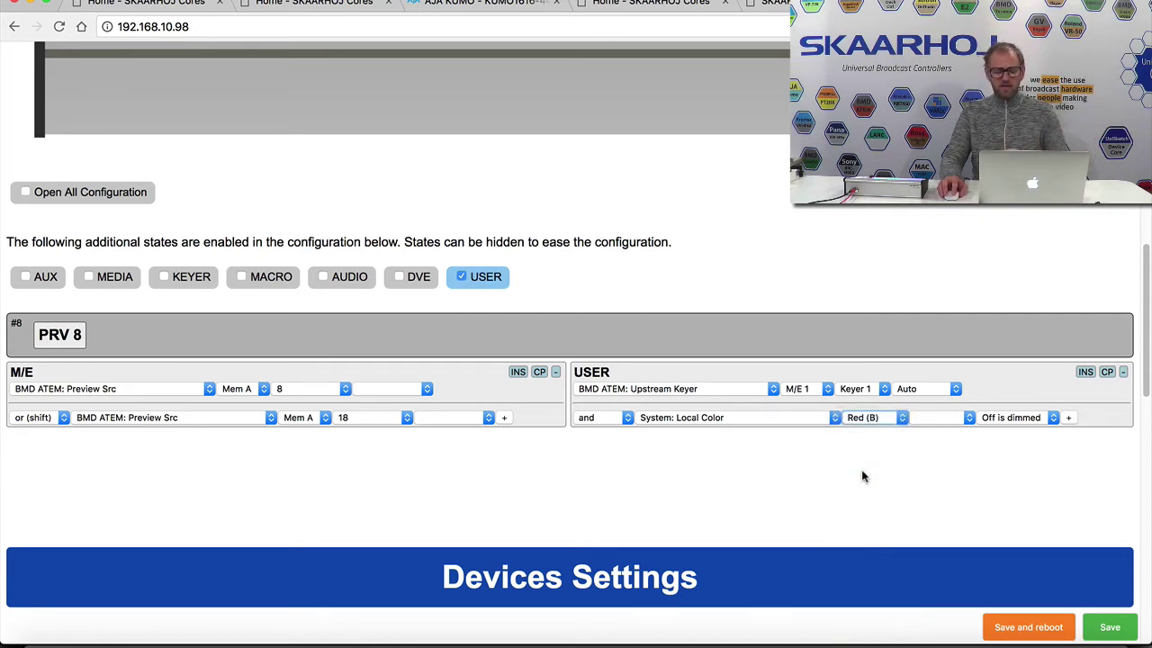
left_click(1108, 627)
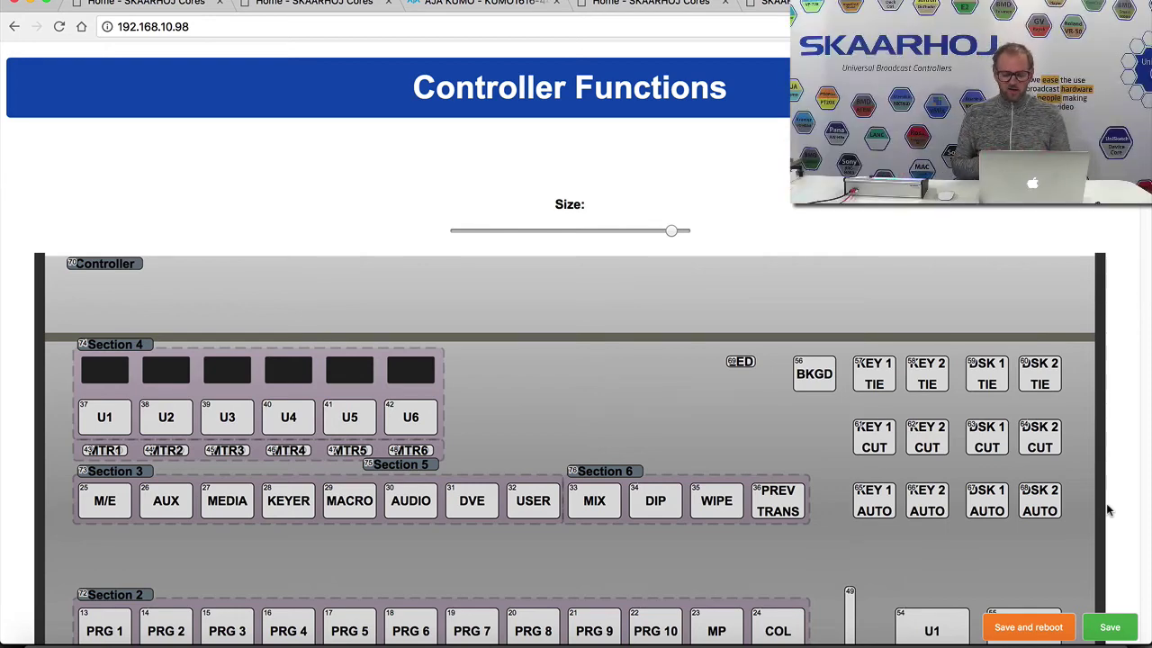
- Send the clearpresets command to the controller from the SKAARHOJ Firmware Updater's Serial Monitor
scroll(931, 540, "down", 5)
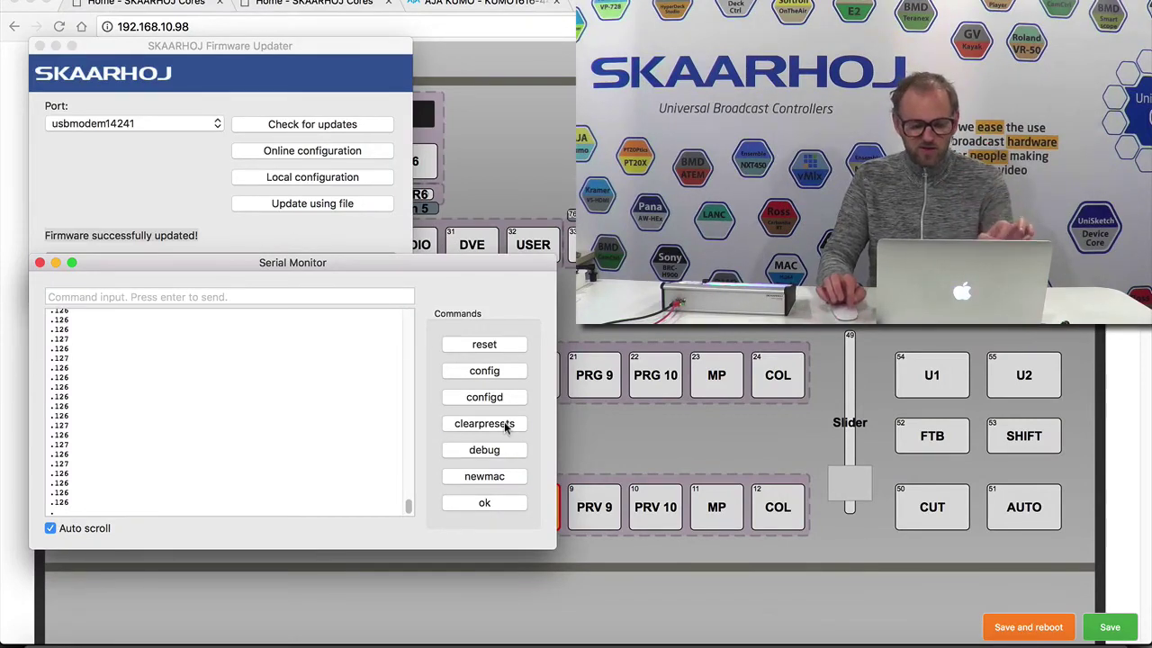
left_click(504, 422)
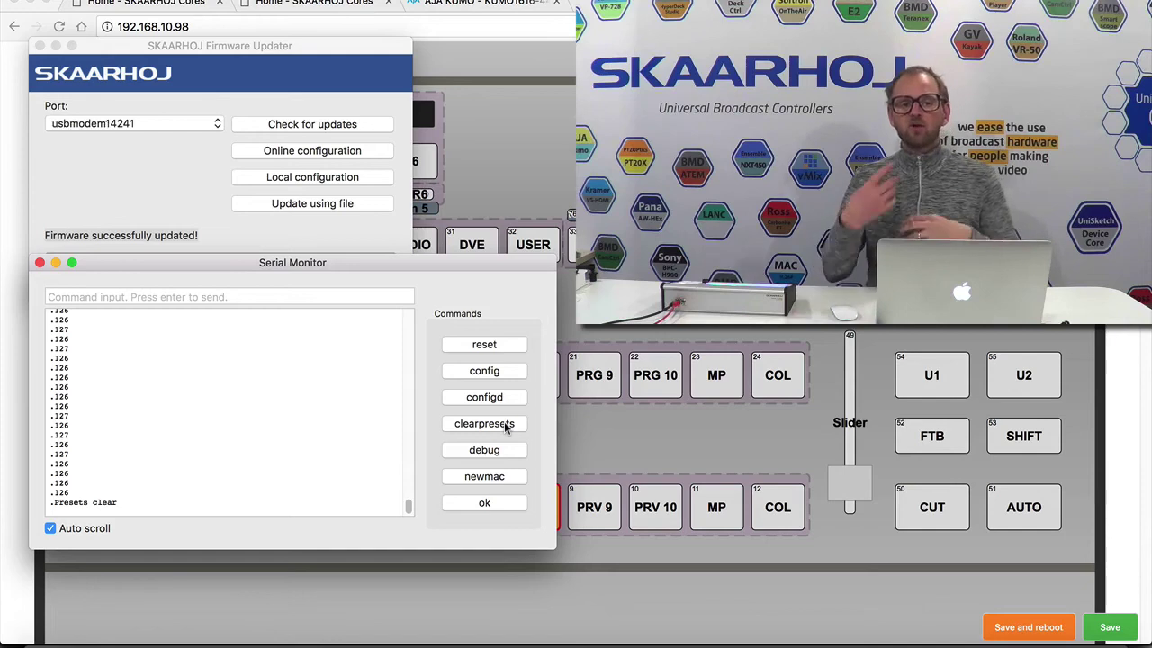